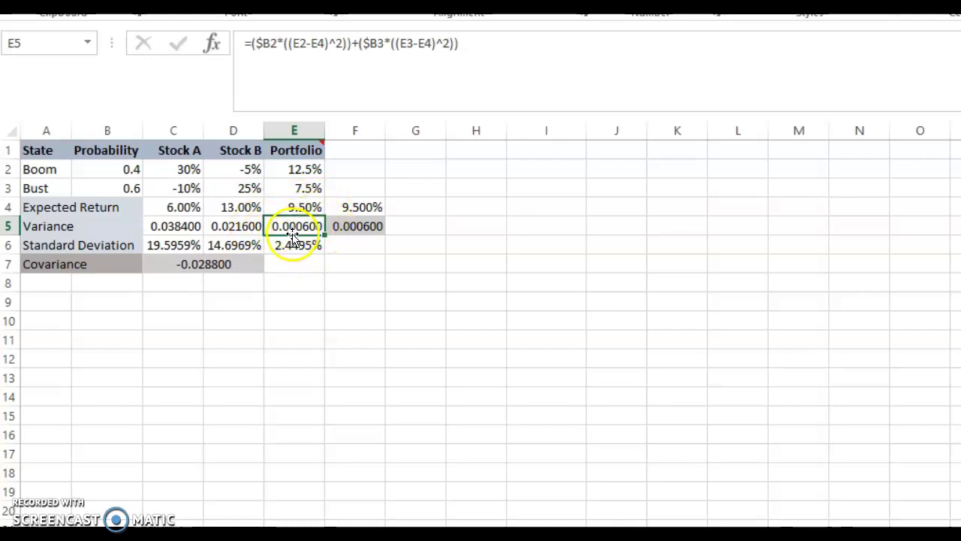
Inspect the variance formulas in D5 and C5 and the standard deviation formulas in C6 and D6 for the two stocks.
left_click(229, 224)
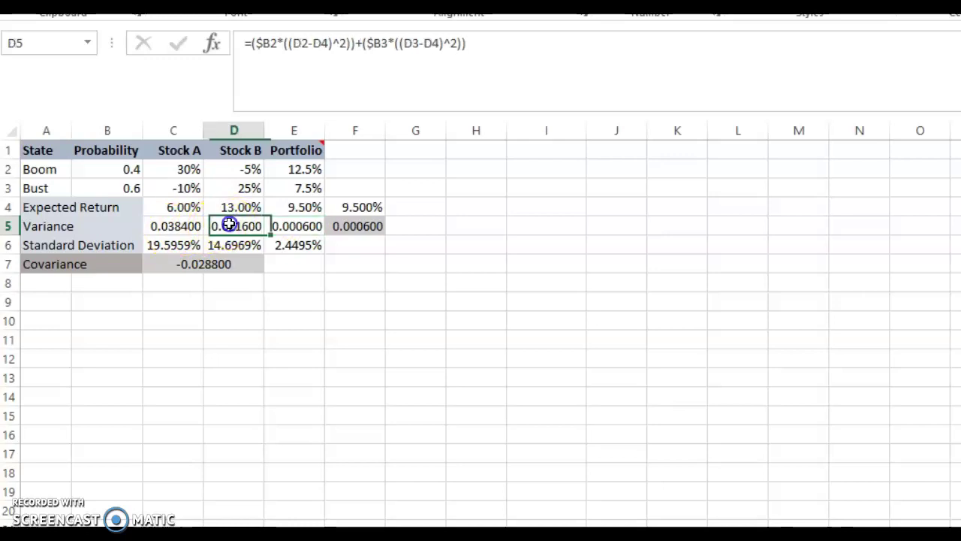
left_click(161, 224)
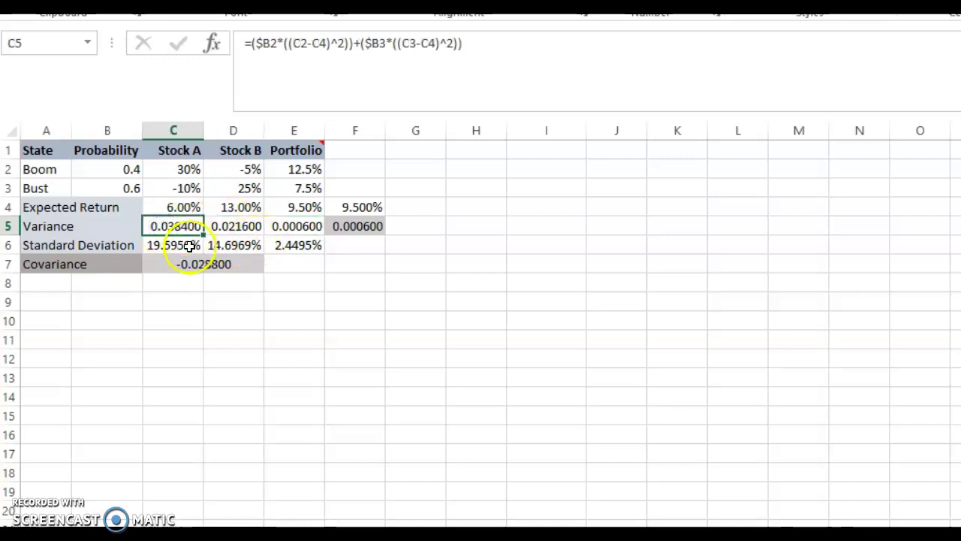
left_click(191, 245)
left_click(223, 246)
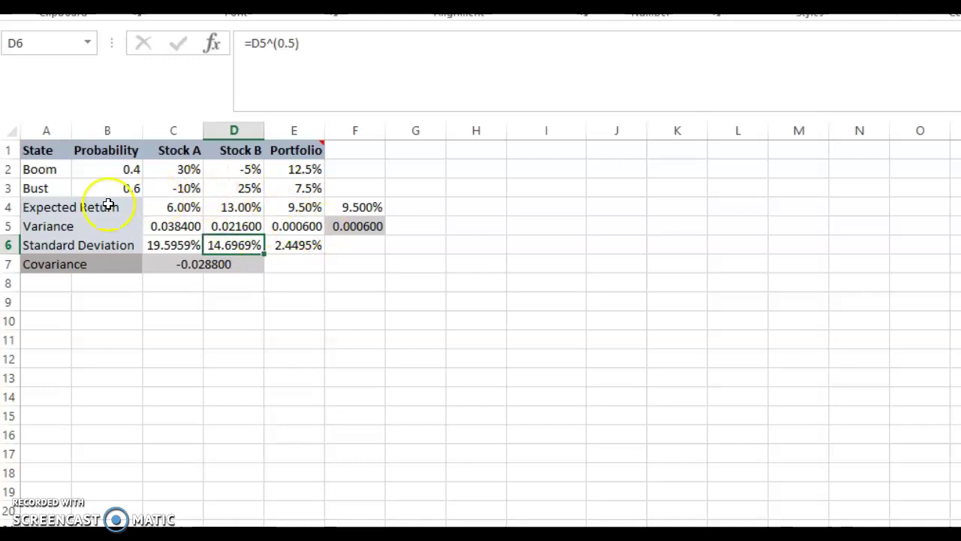
Compare the expected return formulas of Stock A, Stock B and the portfolio in C4, D4 and E4.
left_click(297, 208)
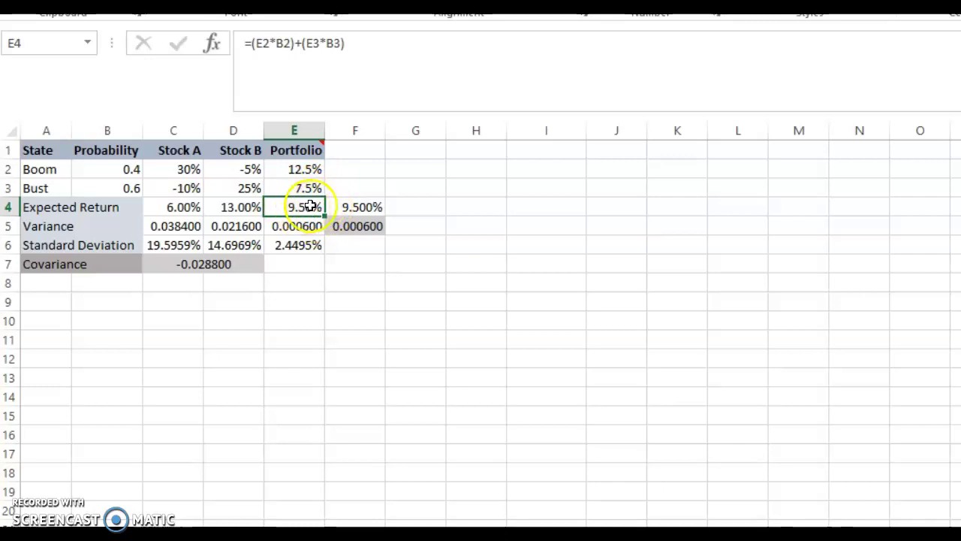
left_click(173, 208)
left_click(229, 207)
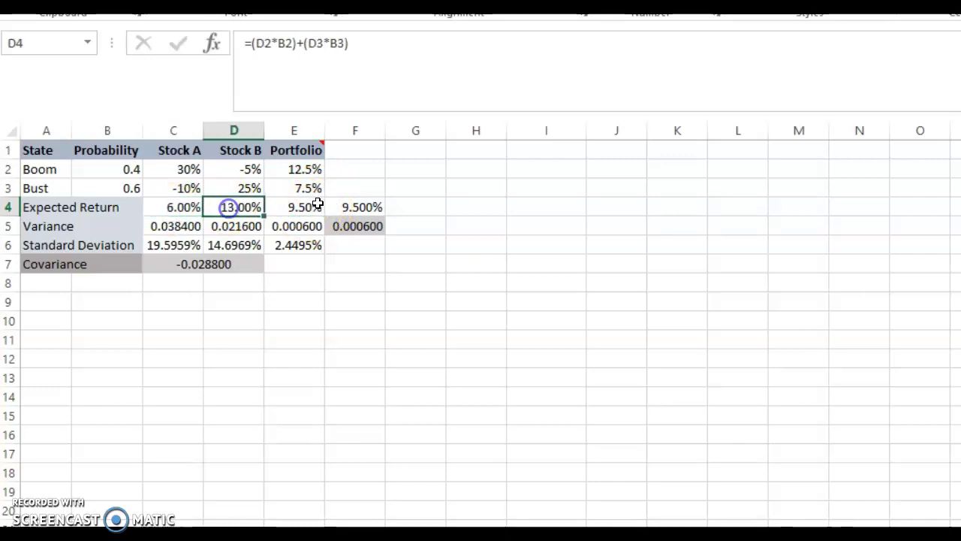
left_click_drag(302, 206, 249, 205)
left_click(251, 207)
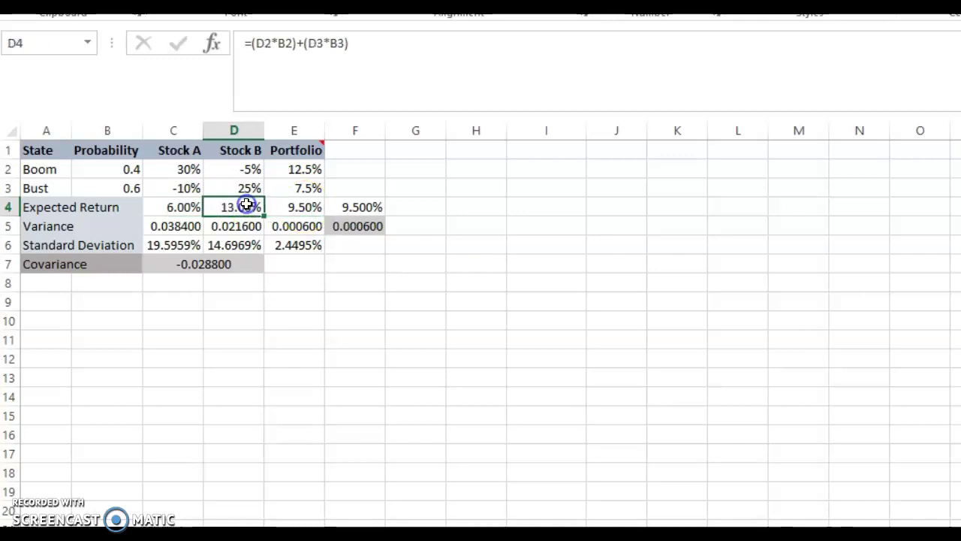
left_click(165, 207)
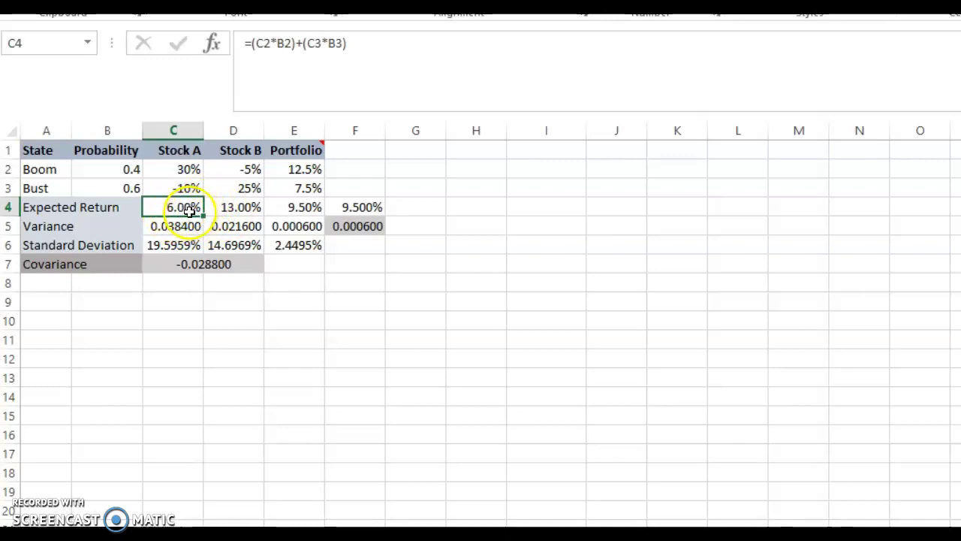
left_click_drag(296, 207, 194, 159)
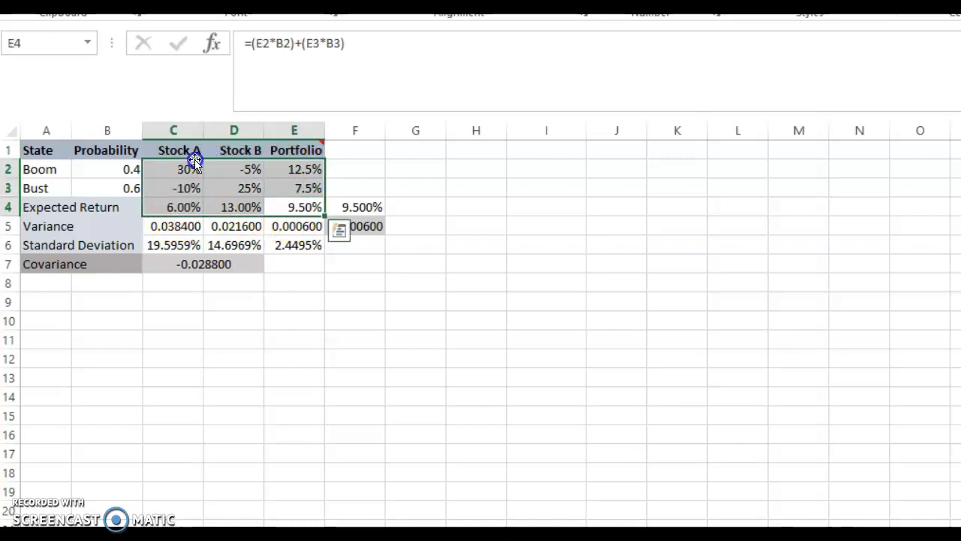
left_click(184, 205)
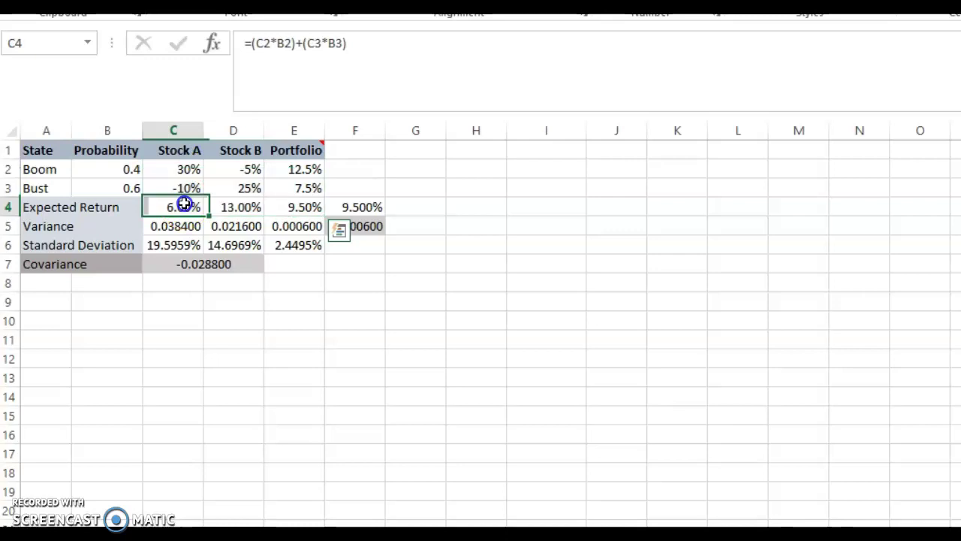
left_click(299, 209)
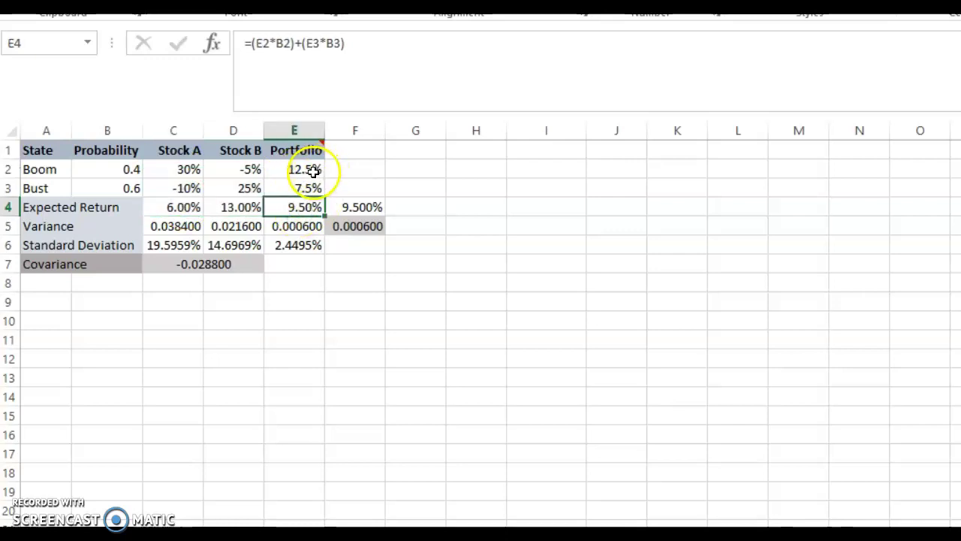
Trace the portfolio's expected return in E4 through the state probabilities in B2:B3 and the portfolio returns in E2:E3.
left_click(133, 169)
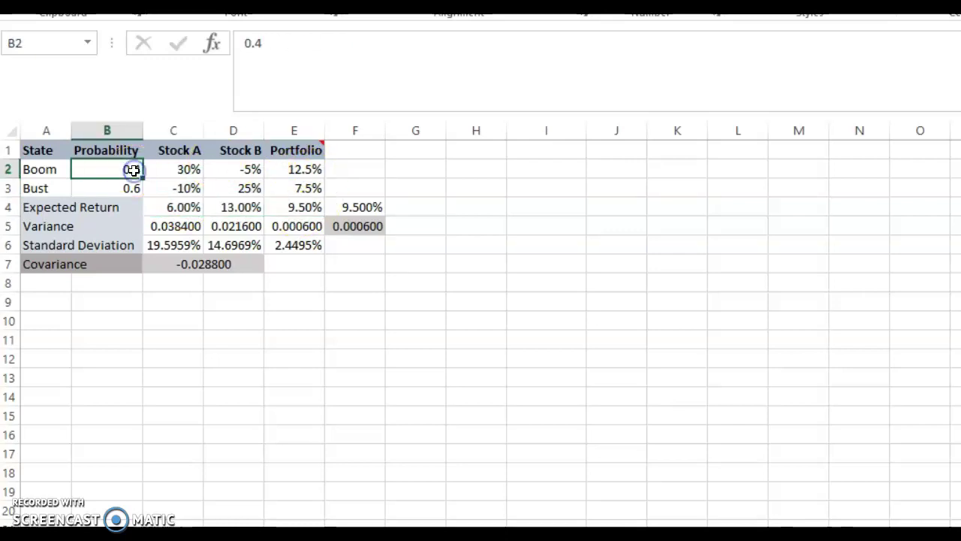
left_click(311, 167)
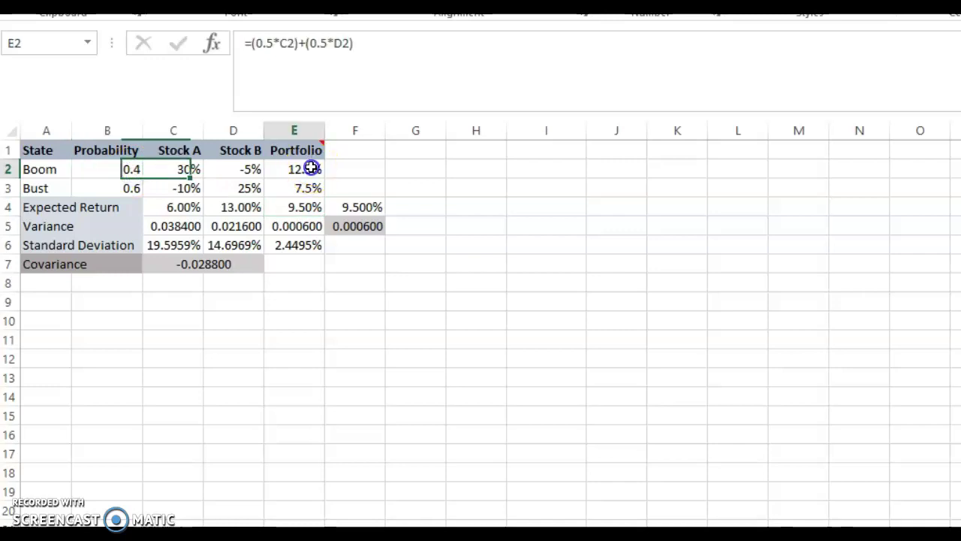
left_click(144, 189)
left_click(116, 190)
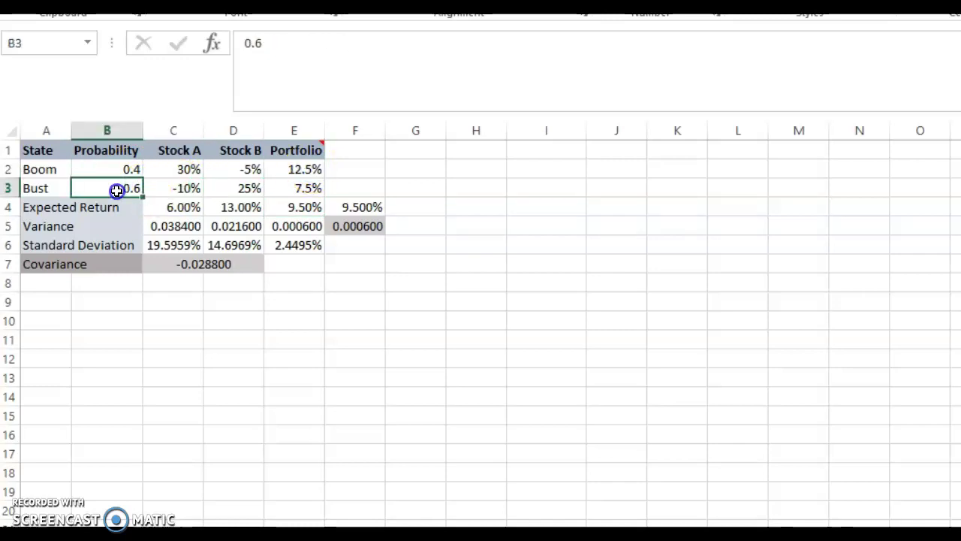
left_click_drag(307, 188, 473, 182)
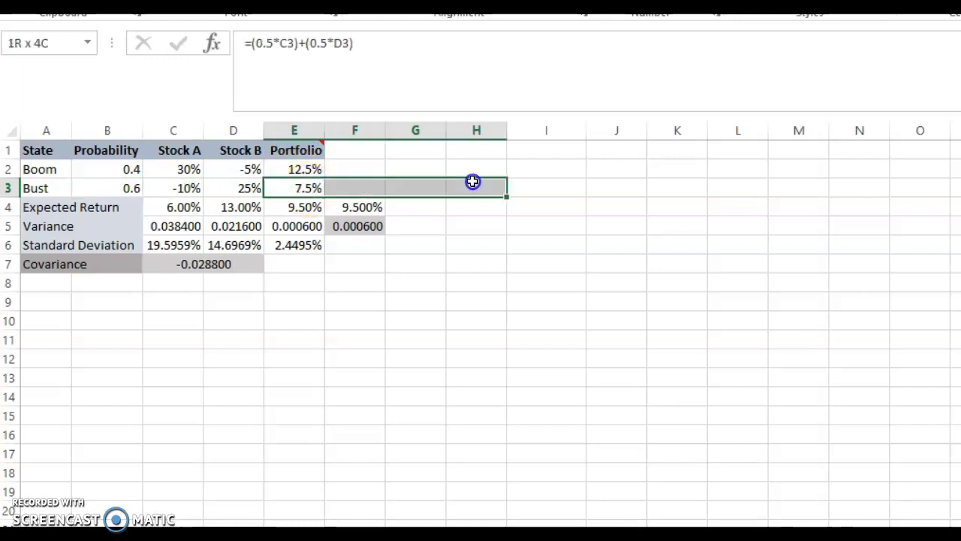
left_click(321, 189)
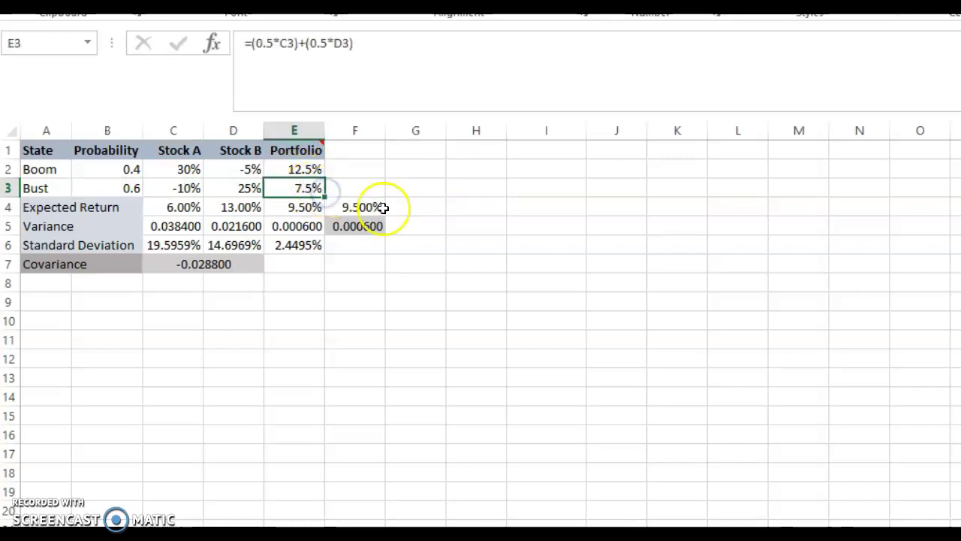
left_click(293, 208)
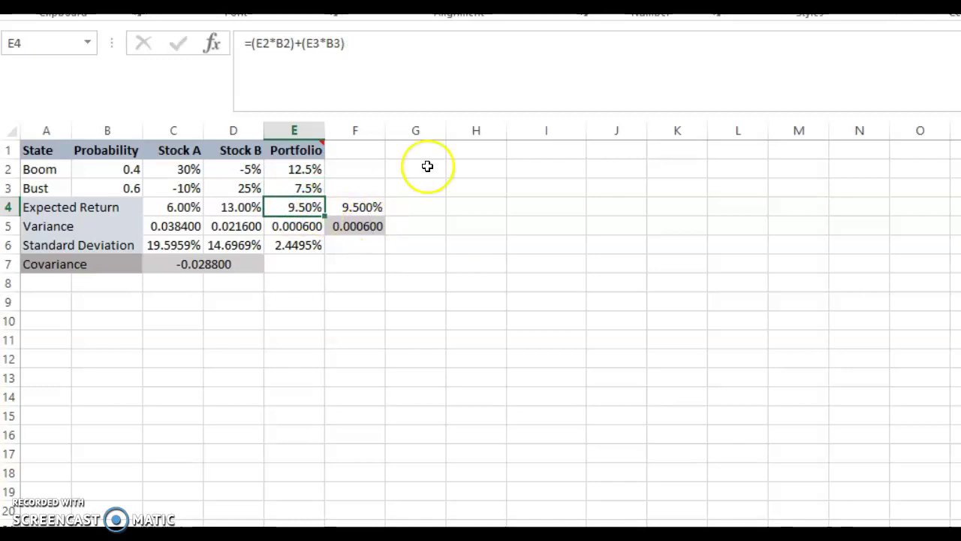
Review the expected returns in C4:E4, then examine the cell references of the 50% weighted formula in F4.
left_click(176, 205)
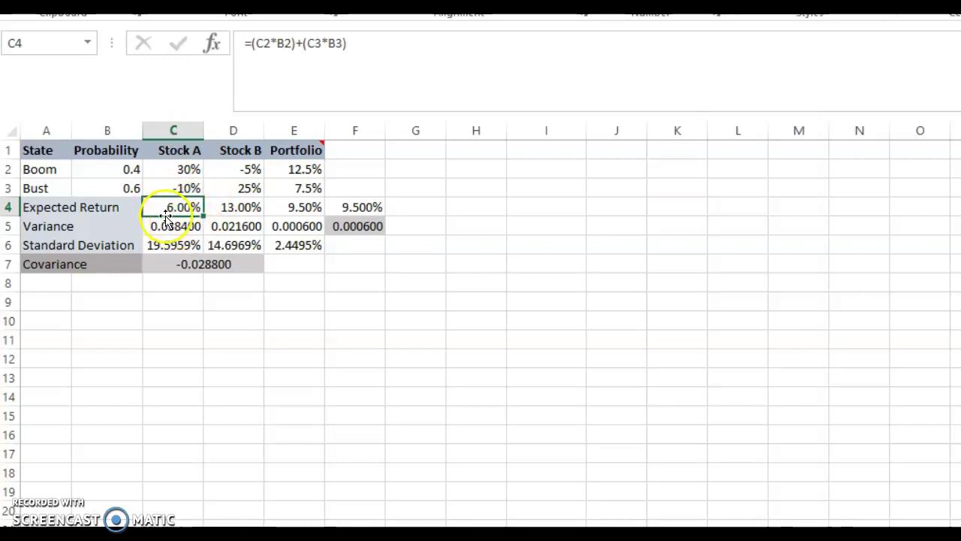
left_click(233, 207)
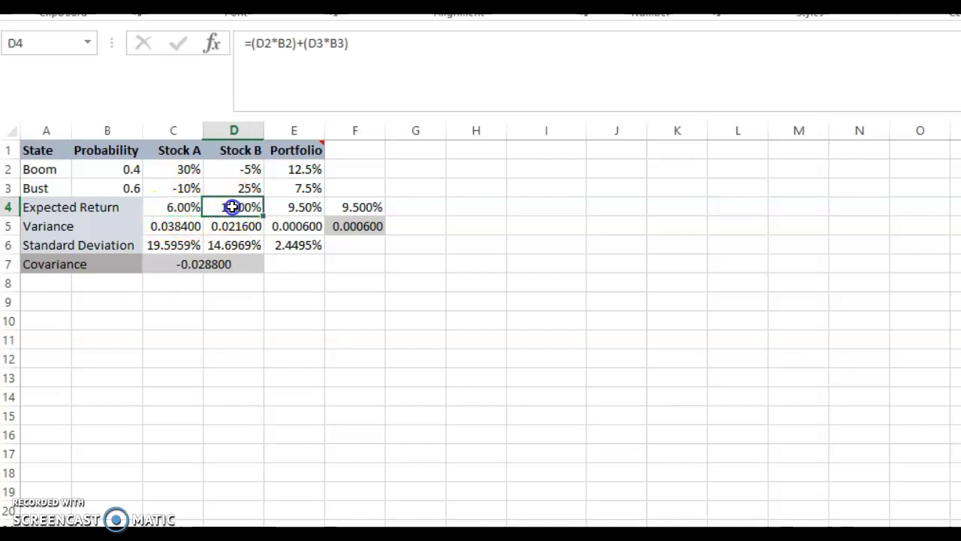
left_click(297, 210)
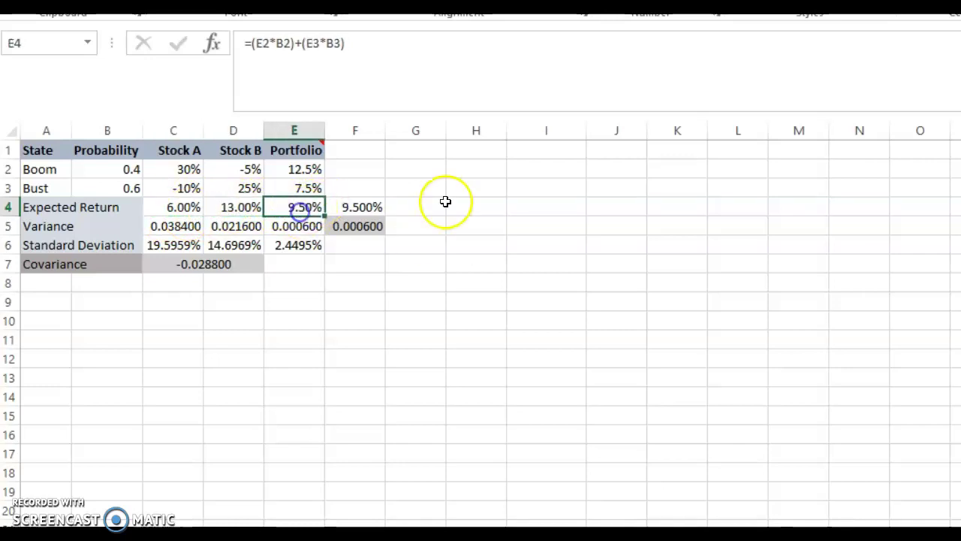
left_click(377, 205)
left_click(387, 50)
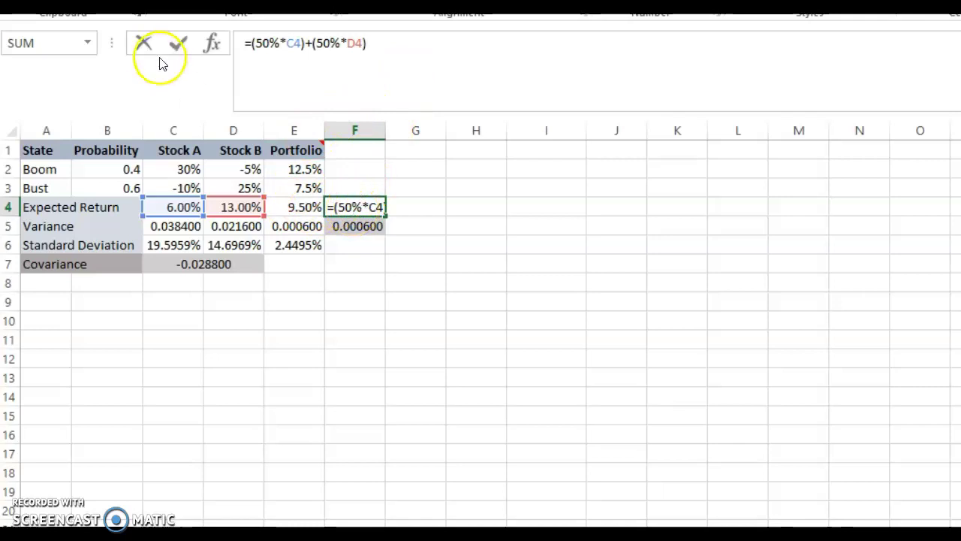
left_click(178, 43)
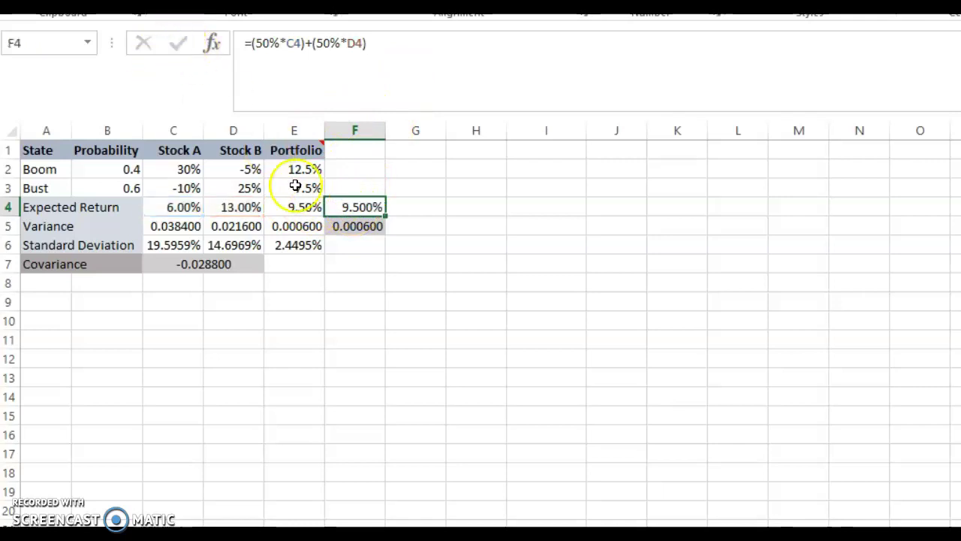
Recheck how E4 combines the portfolio's boom and bust returns in E2 and E3 with their probabilities in B2 and B3.
left_click(292, 209)
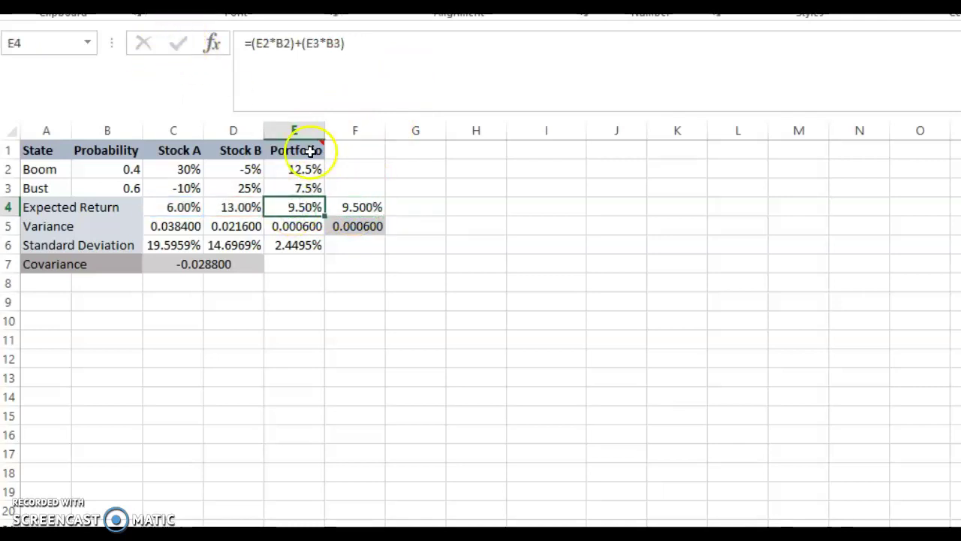
left_click(300, 171)
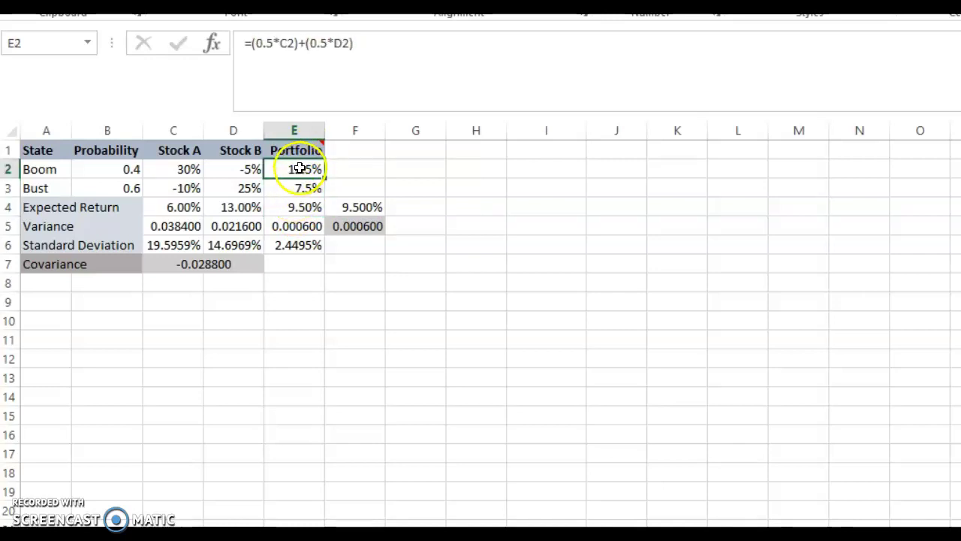
left_click(300, 186)
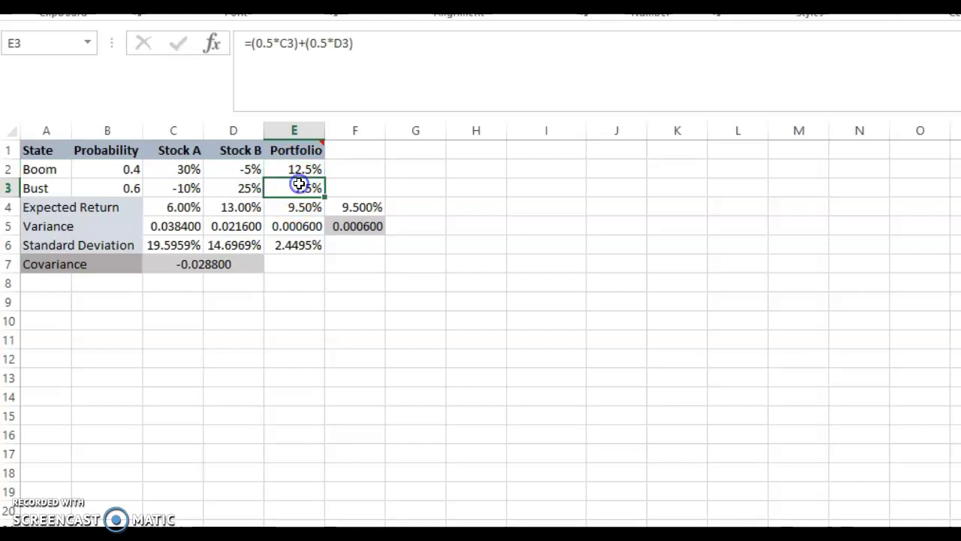
left_click(134, 168)
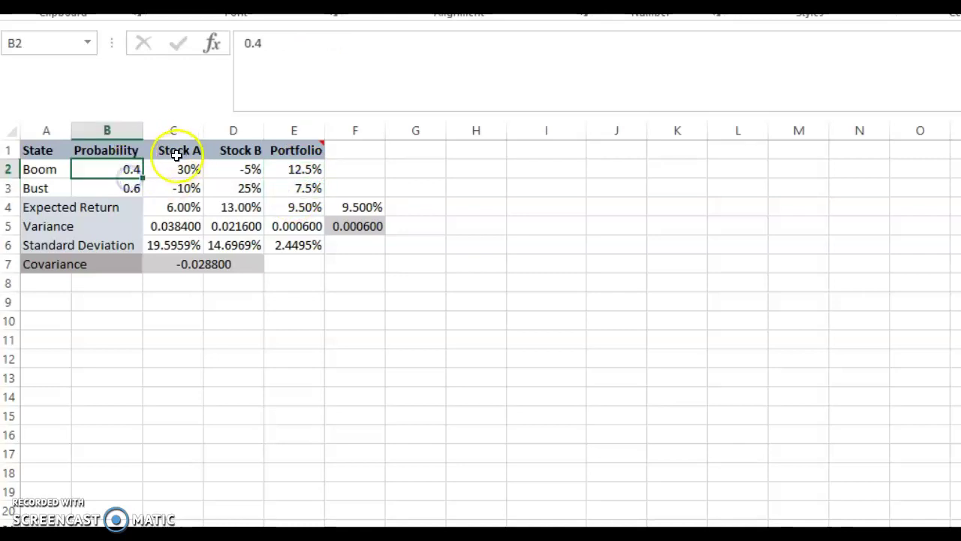
left_click(289, 166)
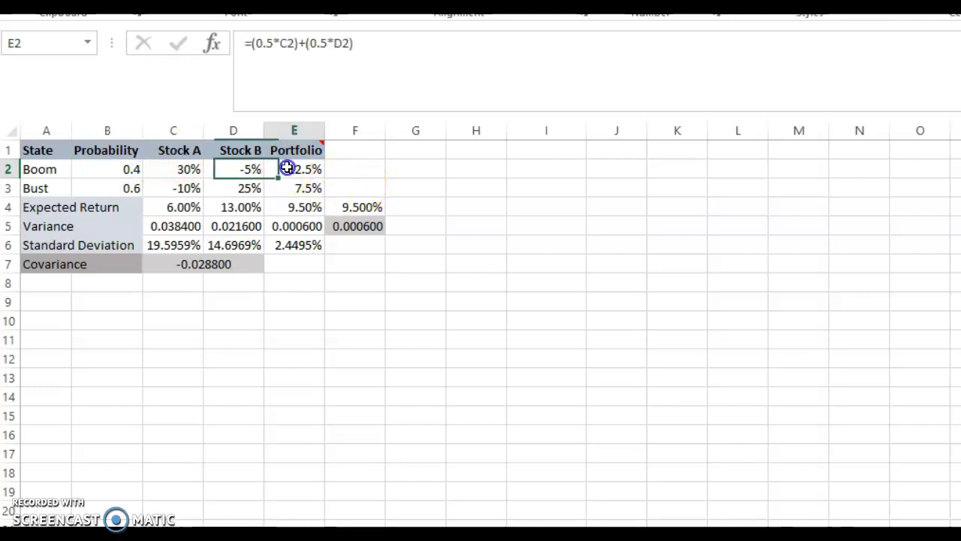
left_click(111, 183)
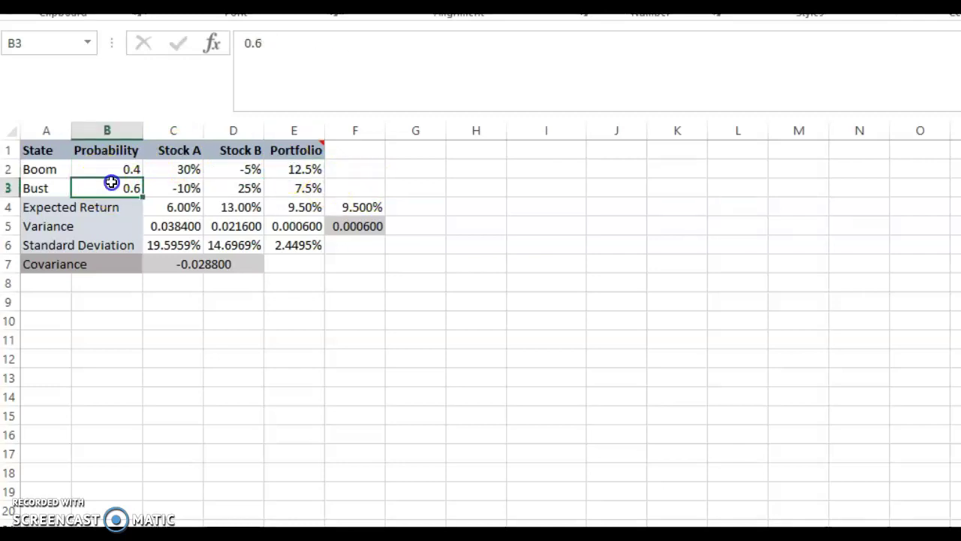
left_click(285, 188)
left_click(286, 206)
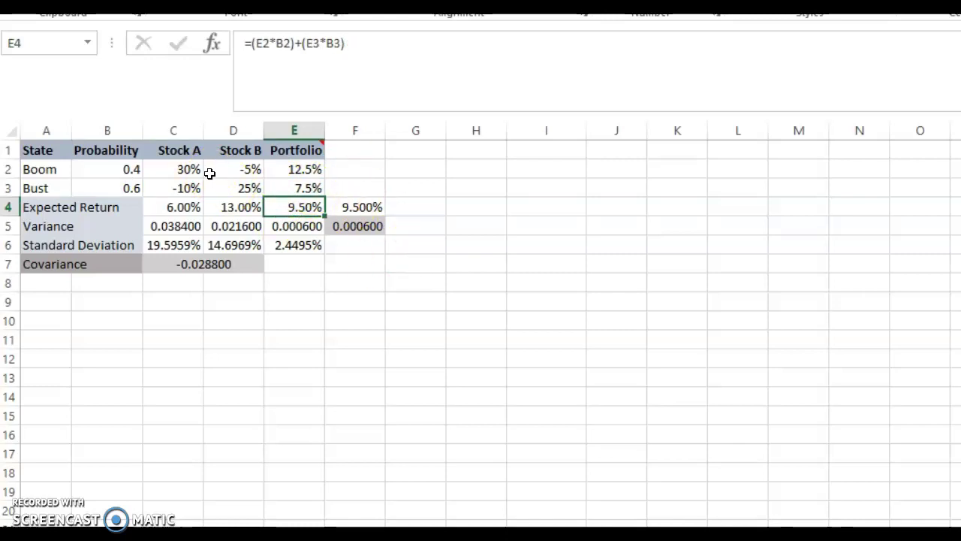
Compare the weighted-average formula in F4 with the portfolio formula in E4 and the stocks' expected returns in C4 and D4.
mouse_move(294, 152)
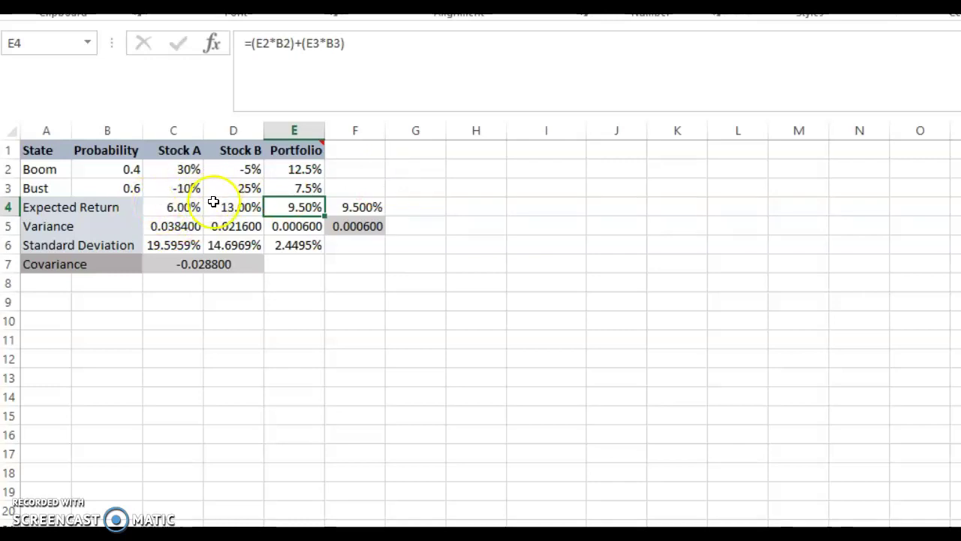
left_click(167, 208)
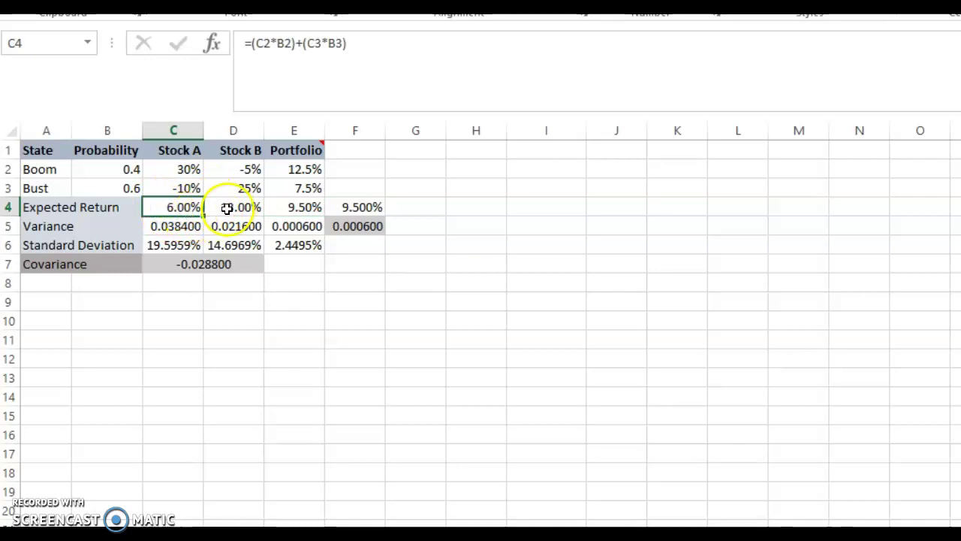
left_click(230, 208)
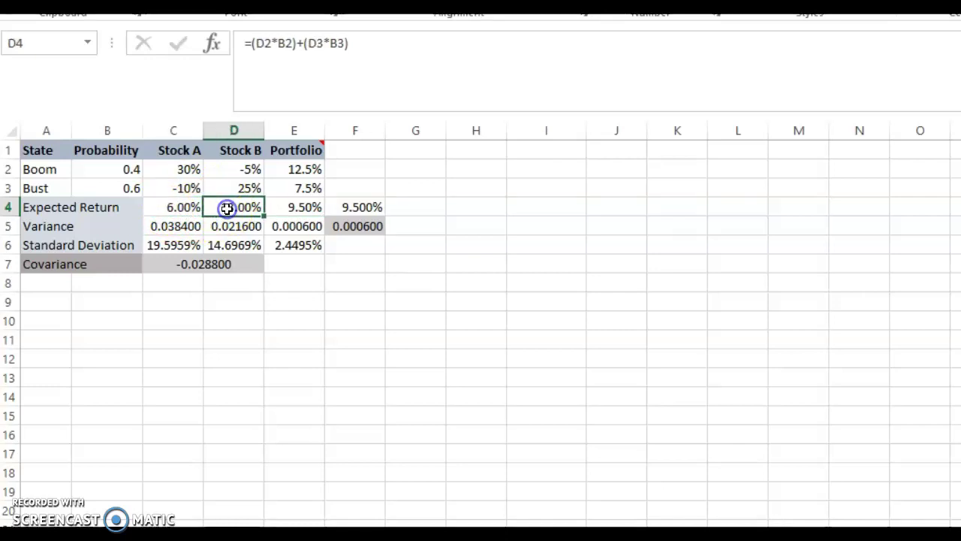
left_click(342, 207)
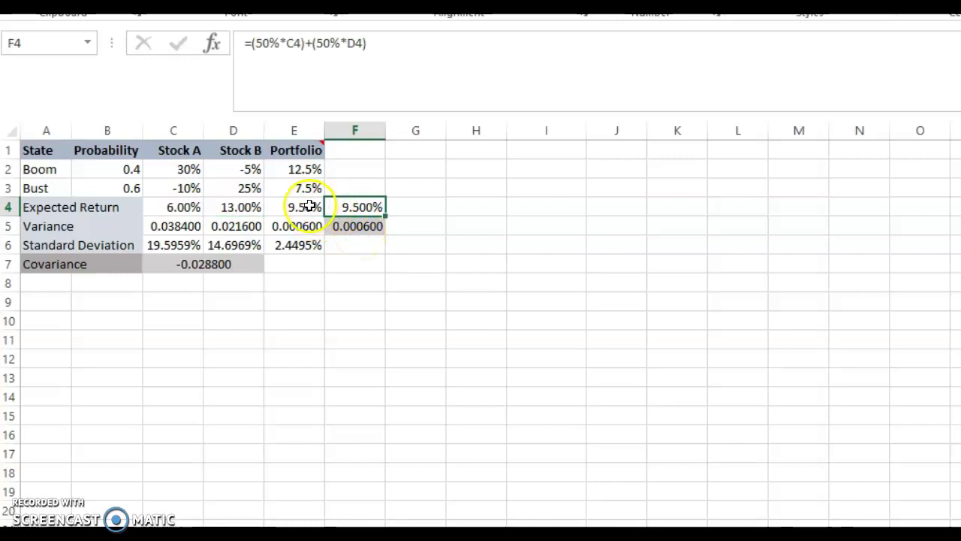
left_click_drag(305, 206, 344, 207)
left_click(344, 206)
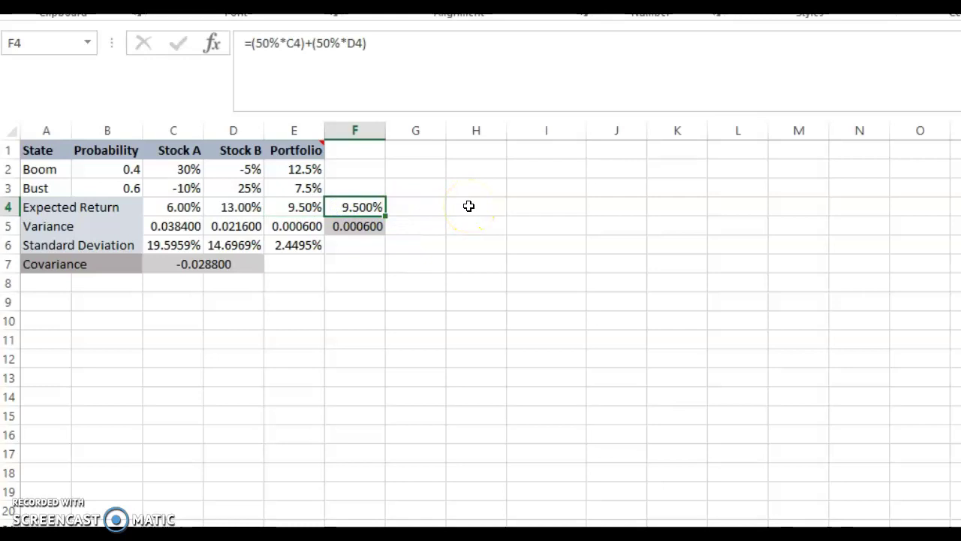
left_click(307, 208)
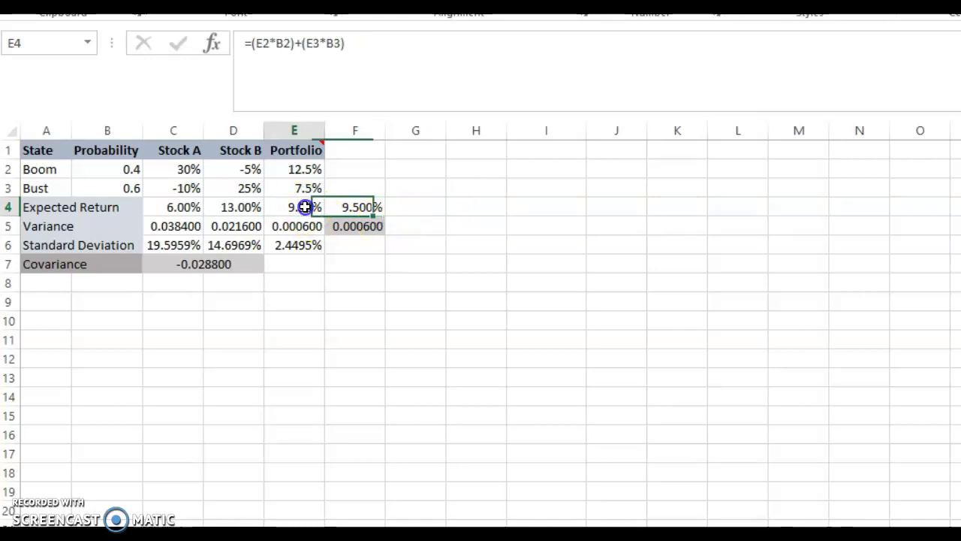
left_click(185, 208)
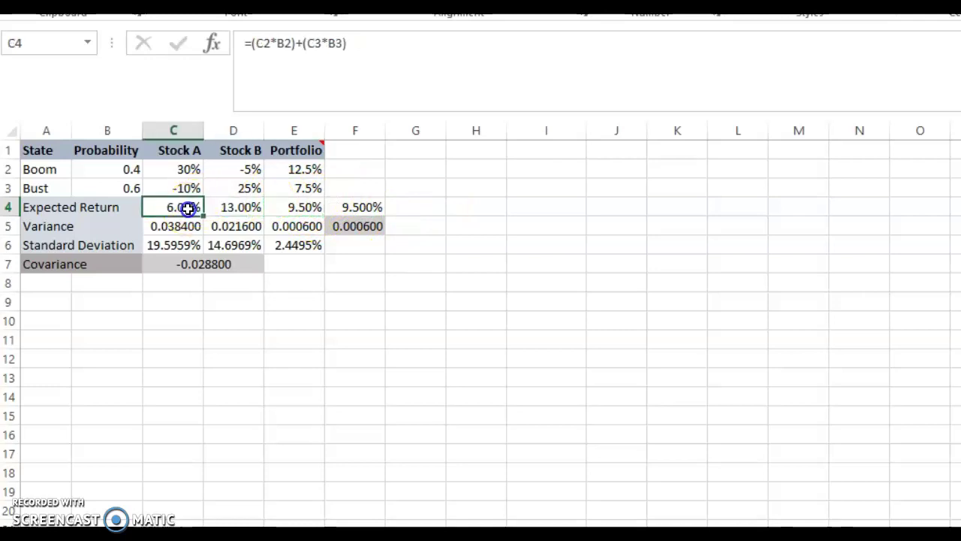
Review the stocks' expected returns in C4:D4, then examine the variance and standard deviation formulas for both stocks and the portfolio in C5:E6.
left_click(235, 210)
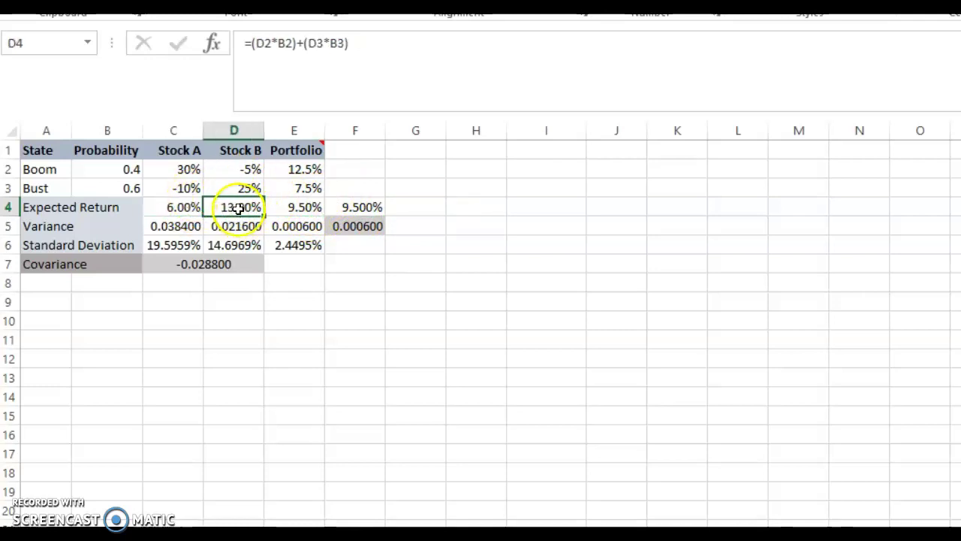
left_click(184, 208)
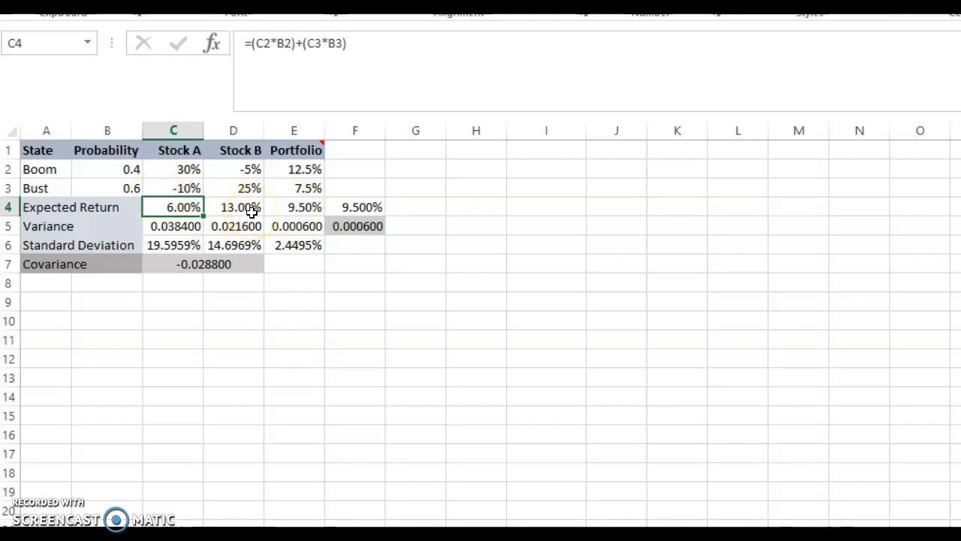
left_click(294, 225)
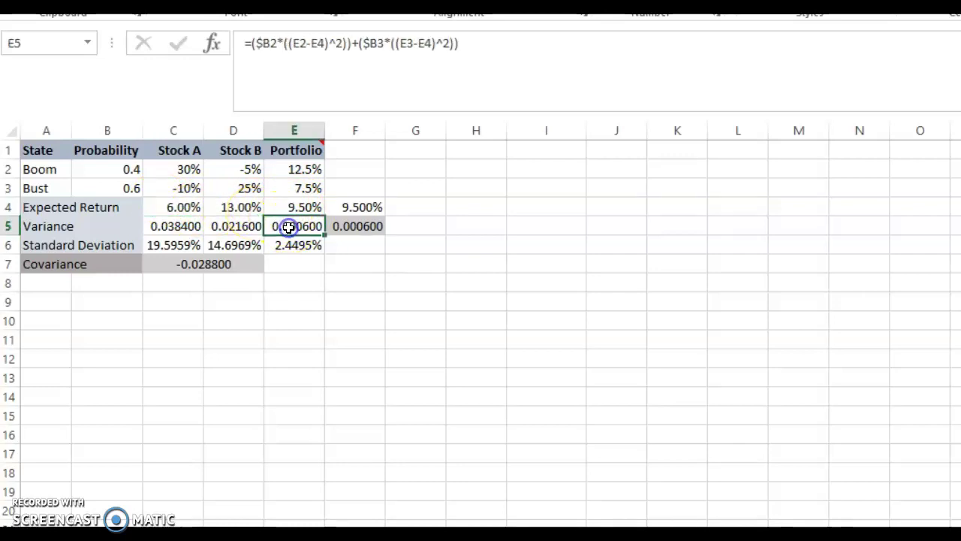
left_click(183, 226)
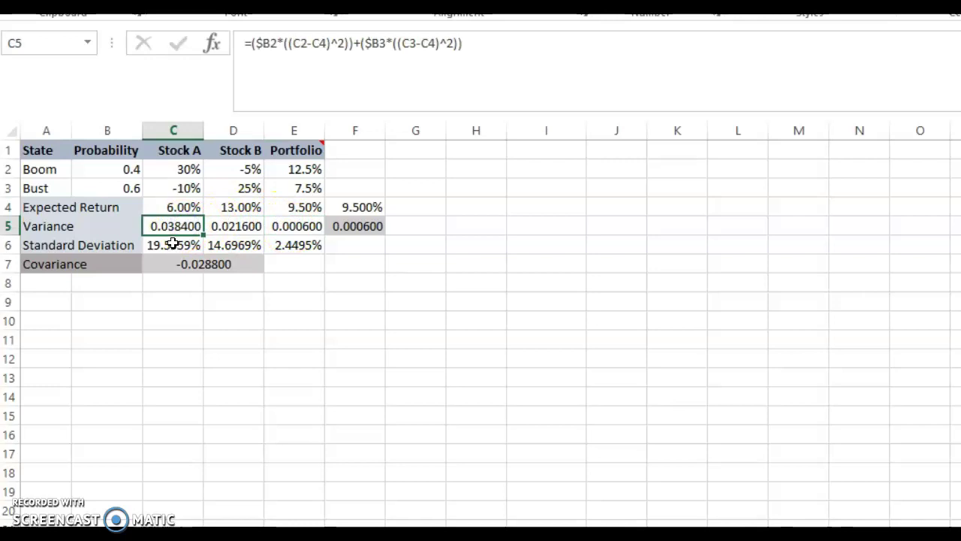
left_click(173, 244)
left_click(237, 225)
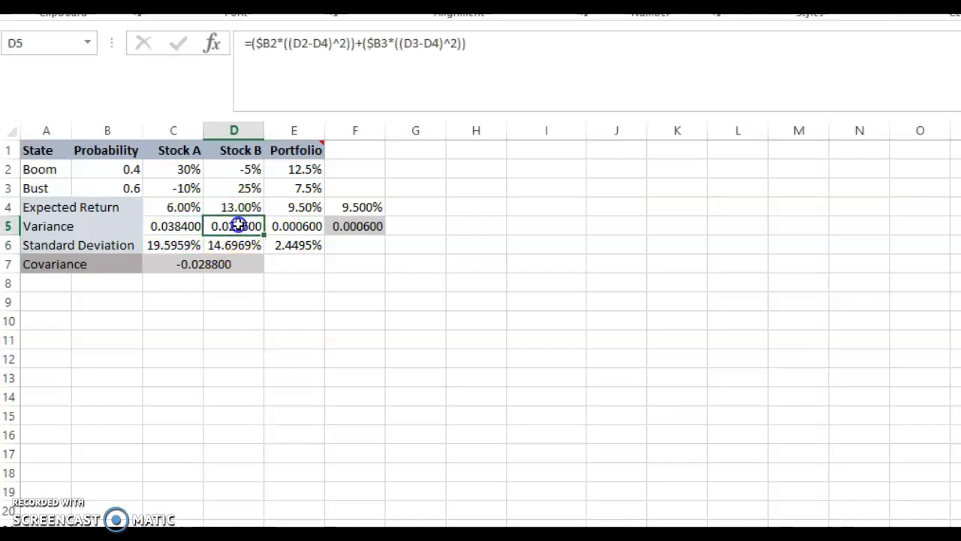
left_click(237, 242)
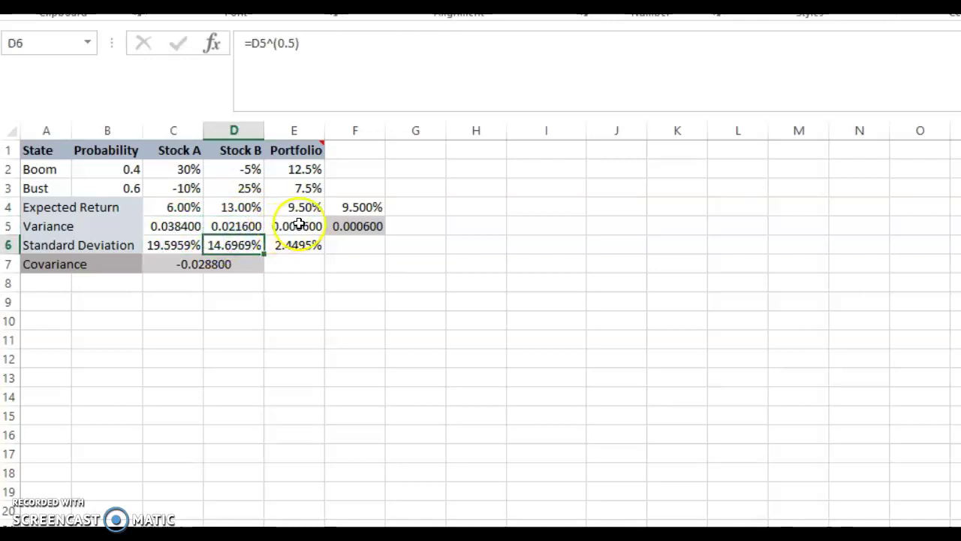
left_click(298, 224)
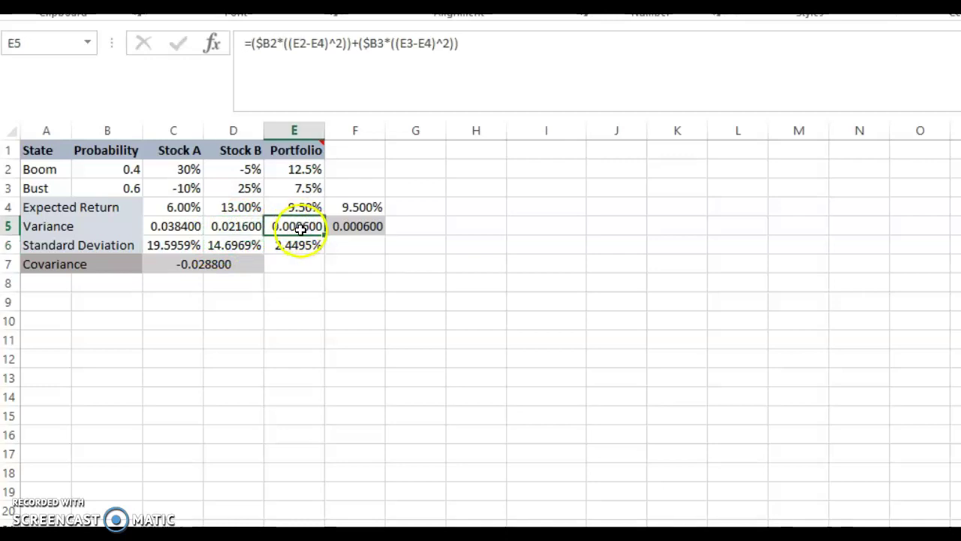
left_click(301, 243)
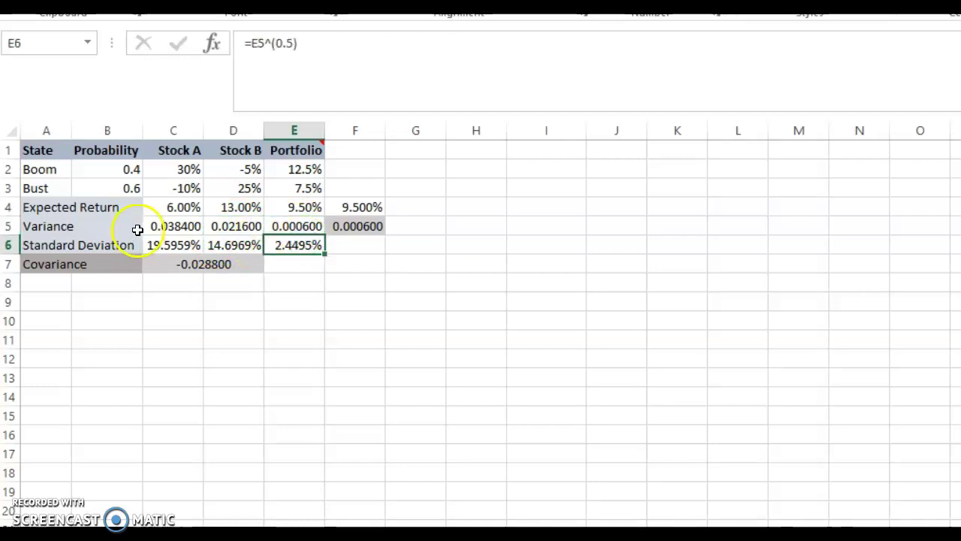
Compare the variances of Stock A and Stock B in C5:D5 with the portfolio's variance in E5 and standard deviation in E6.
left_click(176, 225)
left_click(222, 226)
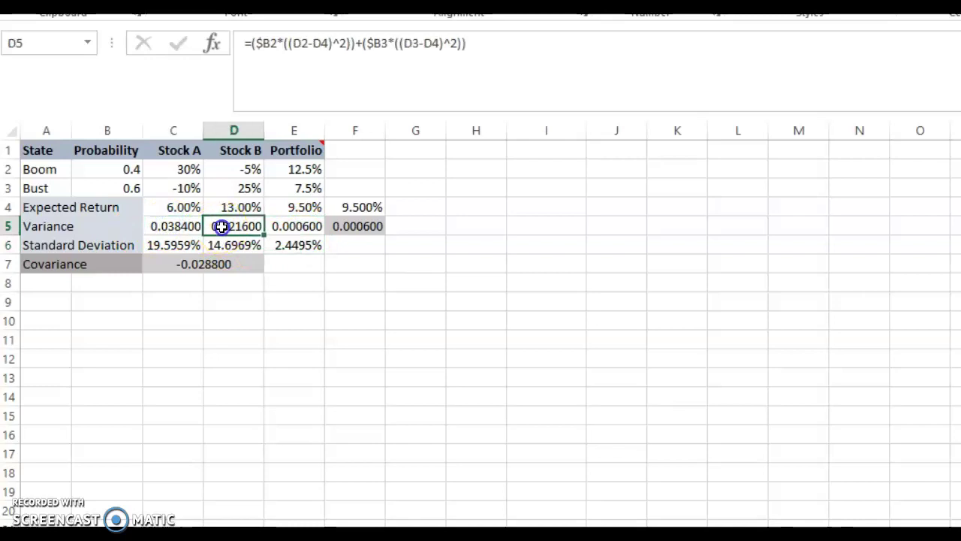
left_click(283, 225)
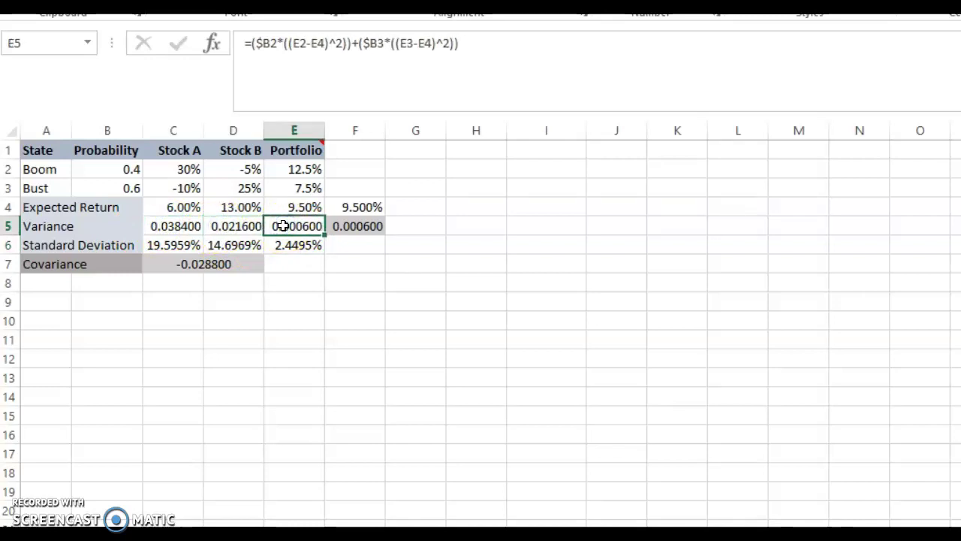
left_click_drag(186, 151, 238, 152)
left_click(237, 152)
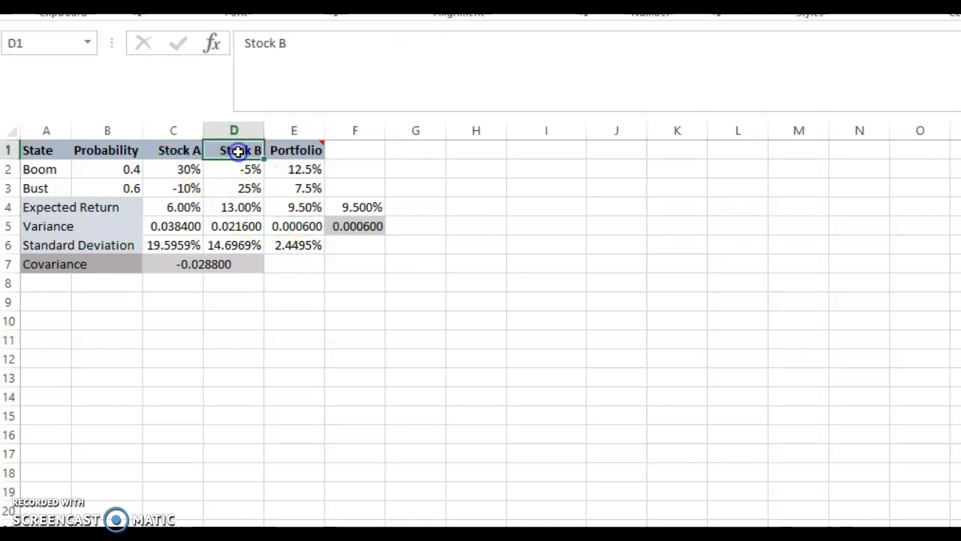
left_click(280, 225)
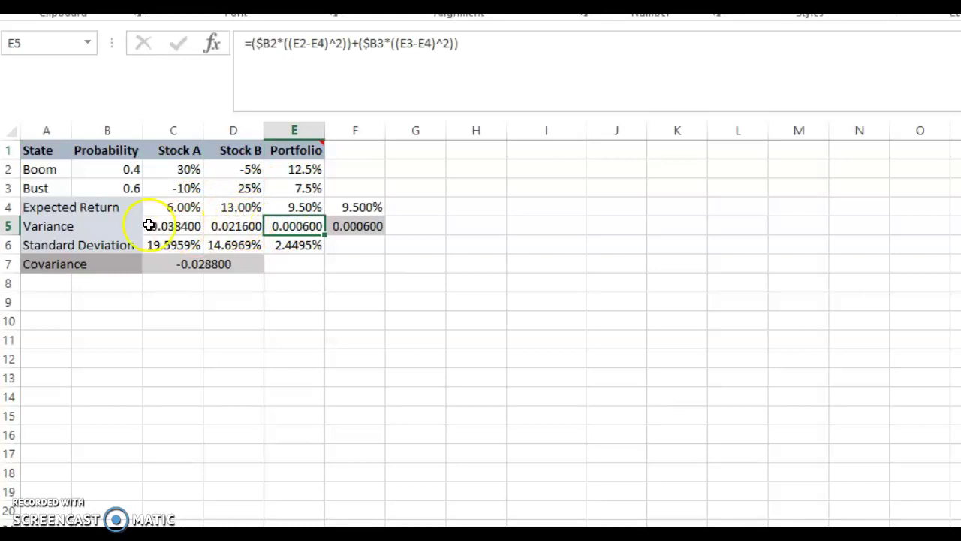
left_click(305, 243)
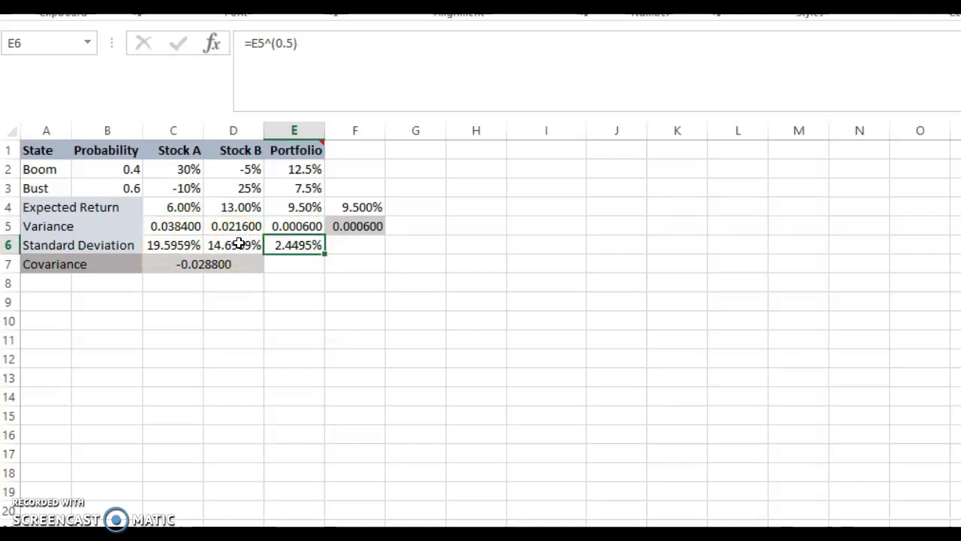
Compare the portfolio's expected return in E4 with the stocks' in C4:D4, then check the portfolio's variance and standard deviation in E5:E6.
left_click(284, 207)
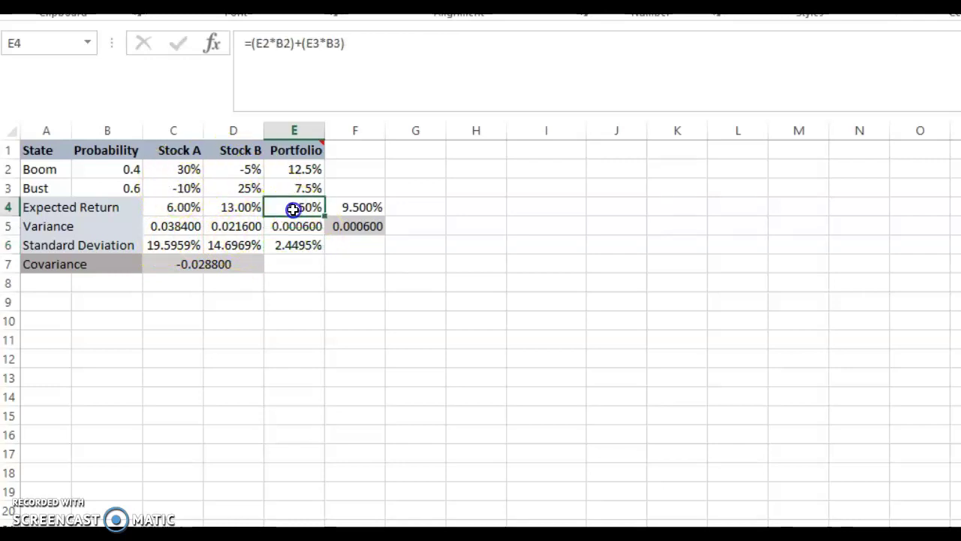
left_click(170, 205)
left_click(237, 205)
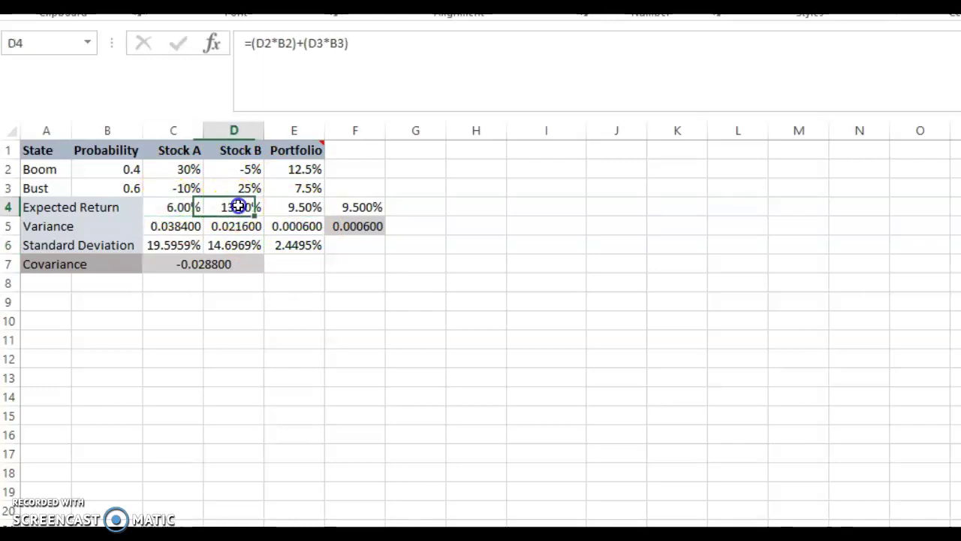
left_click(299, 208)
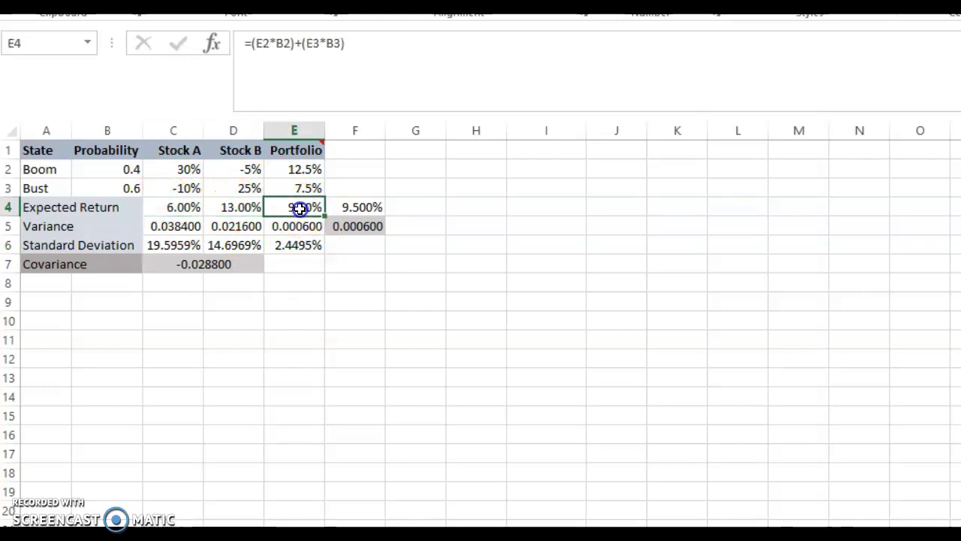
left_click(298, 227)
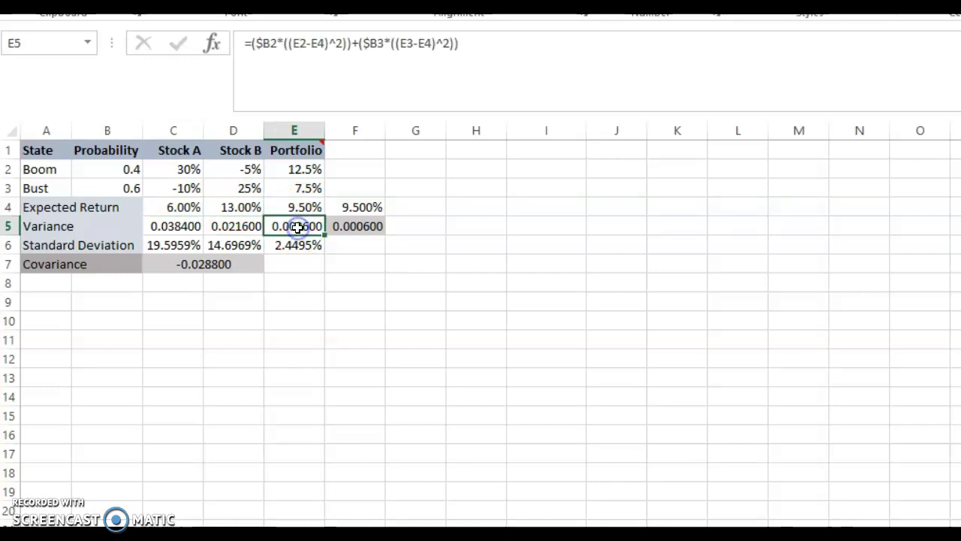
left_click(296, 244)
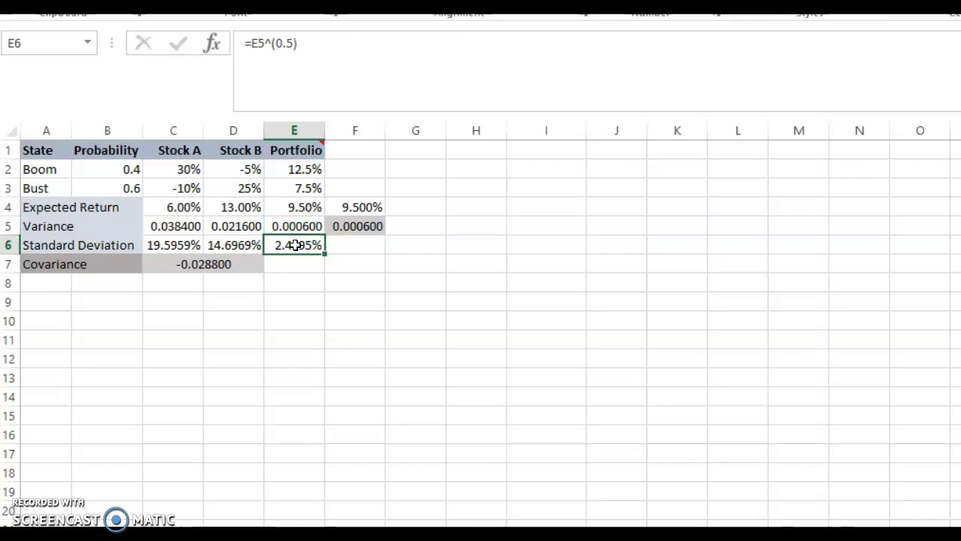
Recheck the variance formulas in row 5 for Stock A, Stock B and the portfolio.
left_click(181, 228)
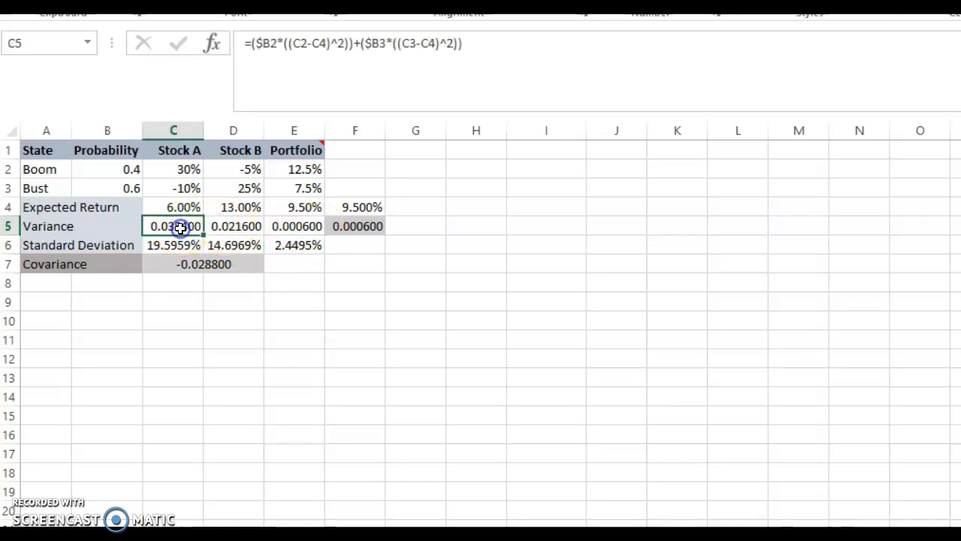
left_click(248, 226)
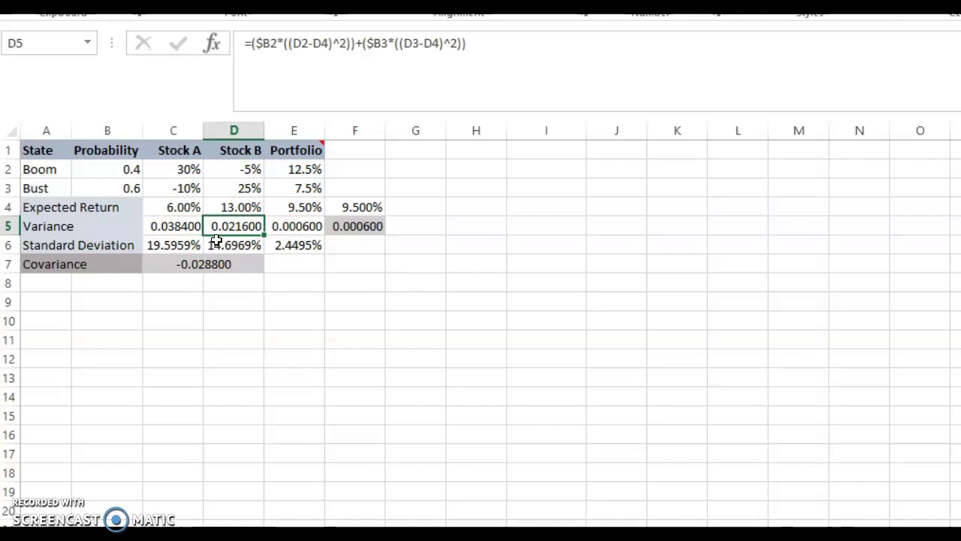
left_click(292, 223)
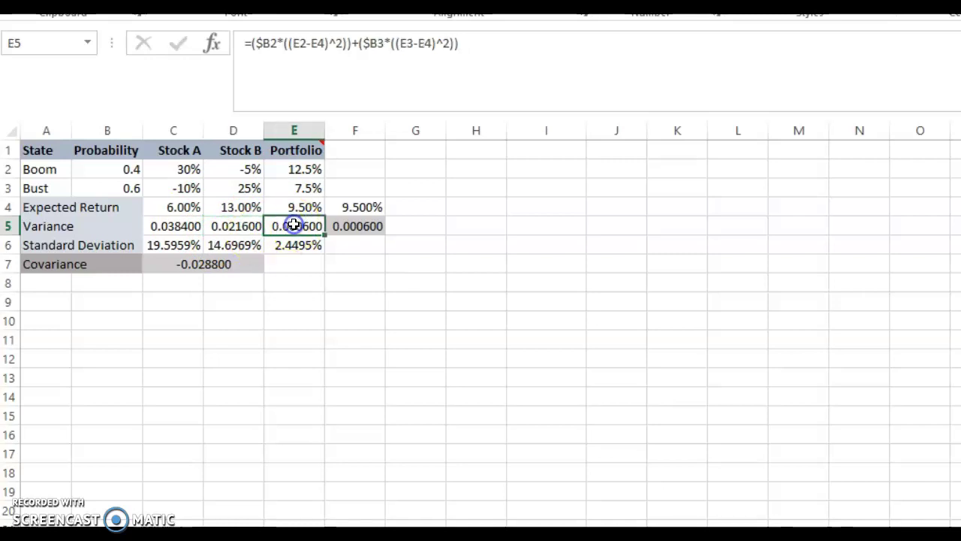
left_click(223, 223)
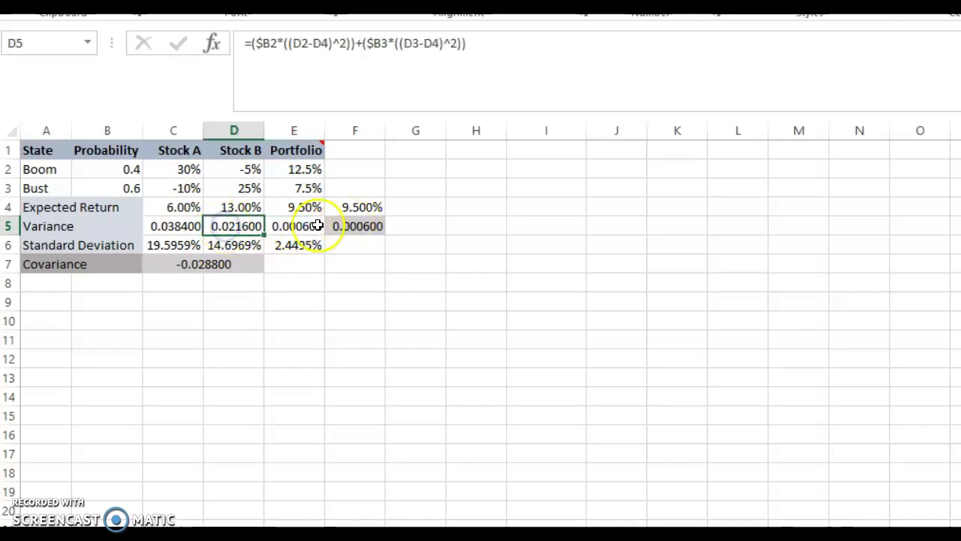
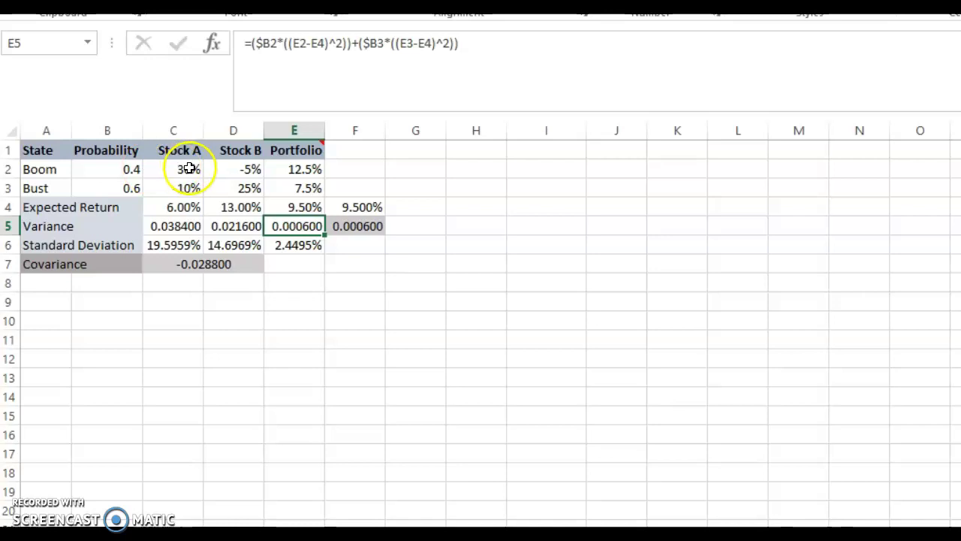
Examine the boom returns of both stocks in C2:D2, then their bust returns in C3:D3.
left_click(190, 170)
left_click(235, 169)
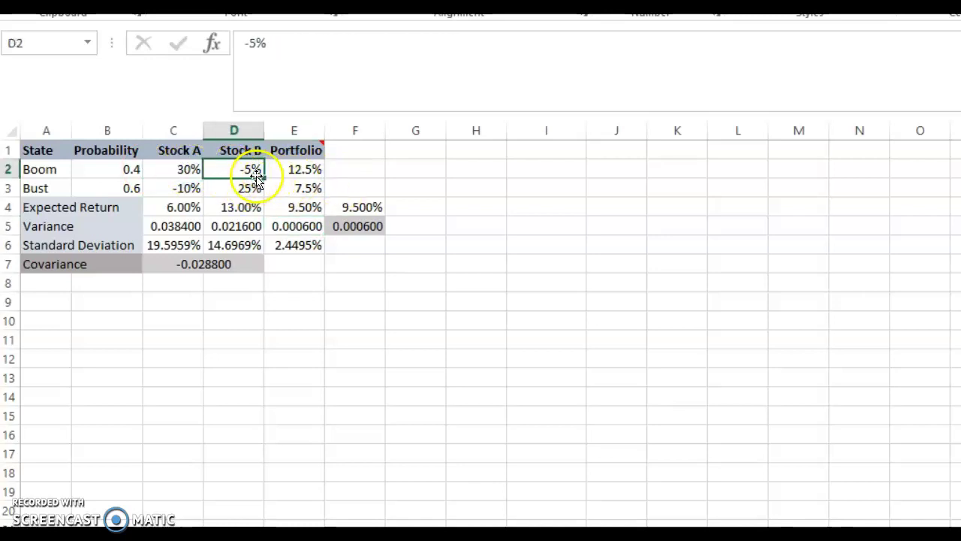
left_click(60, 188)
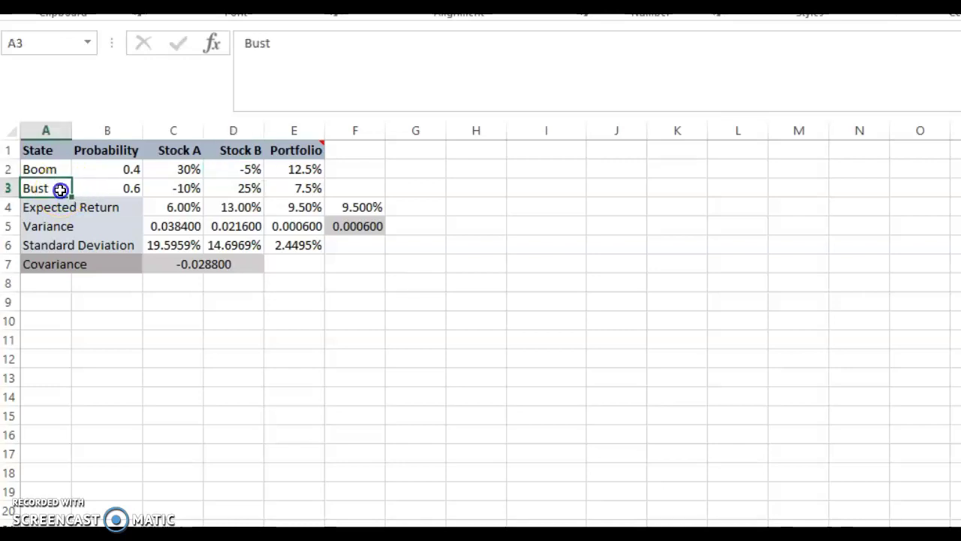
left_click(176, 192)
left_click(247, 188)
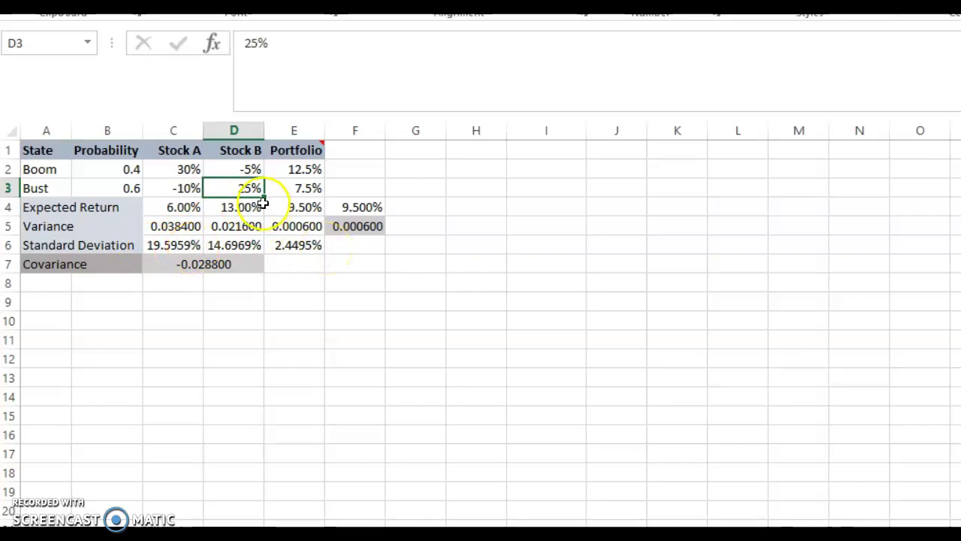
Compare how the returns of Stock A and Stock B move against each other in the boom and bust states in C2:D3.
left_click(238, 168)
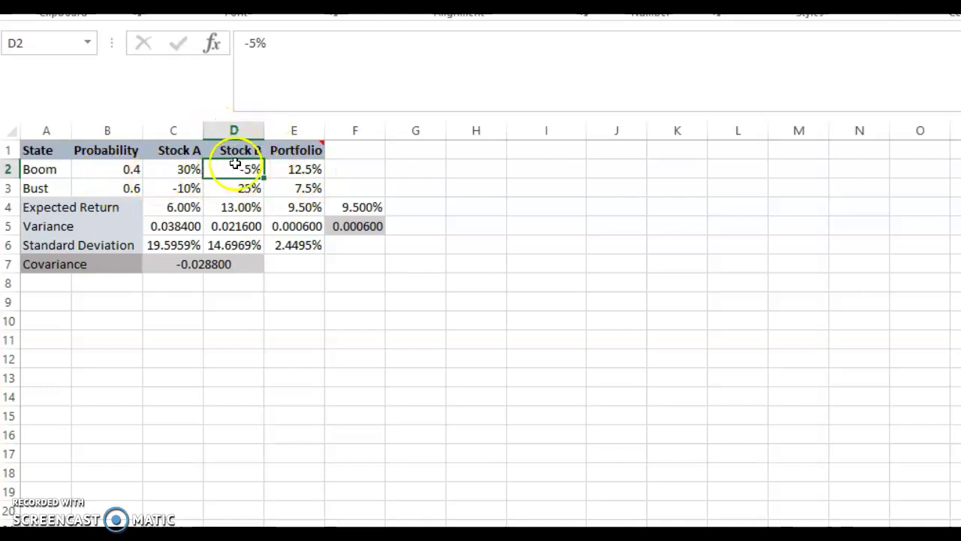
left_click(182, 174)
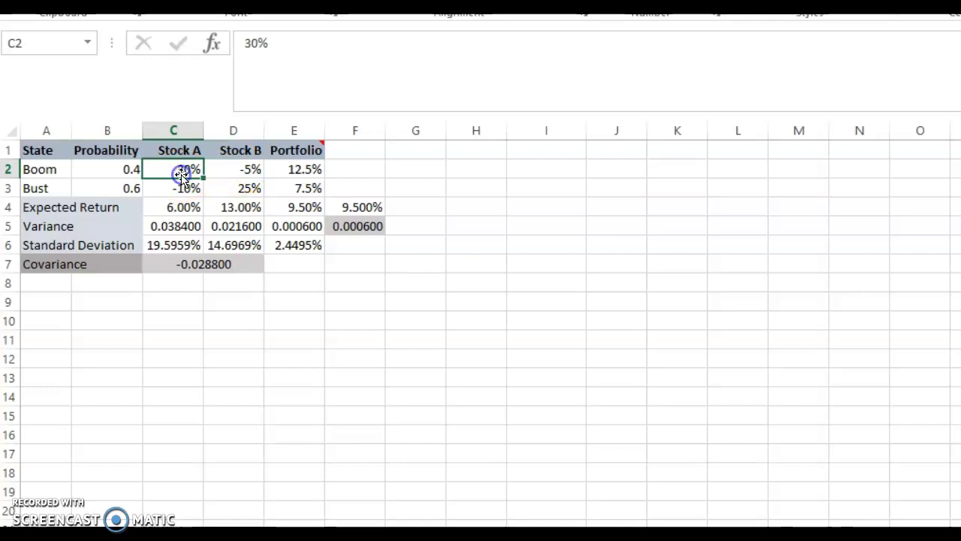
left_click(244, 168)
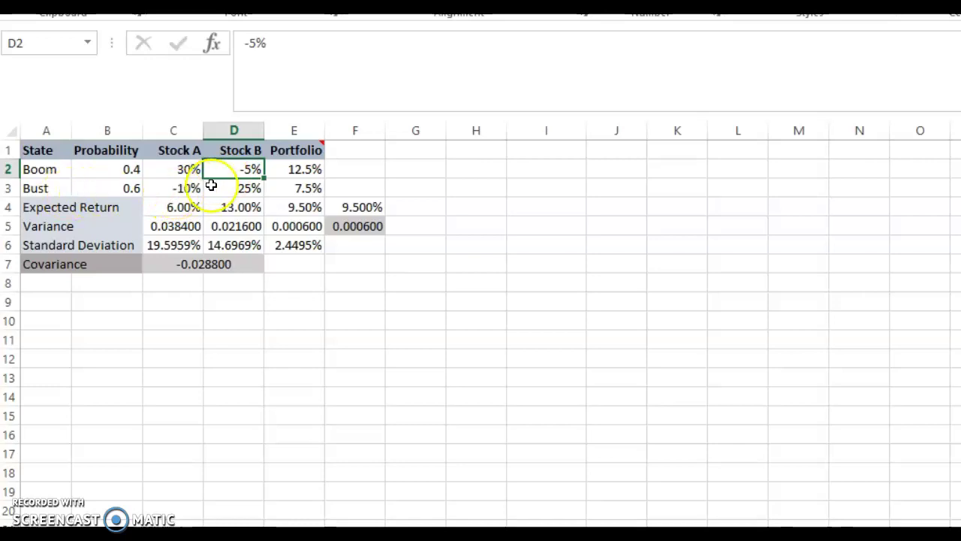
left_click(176, 188)
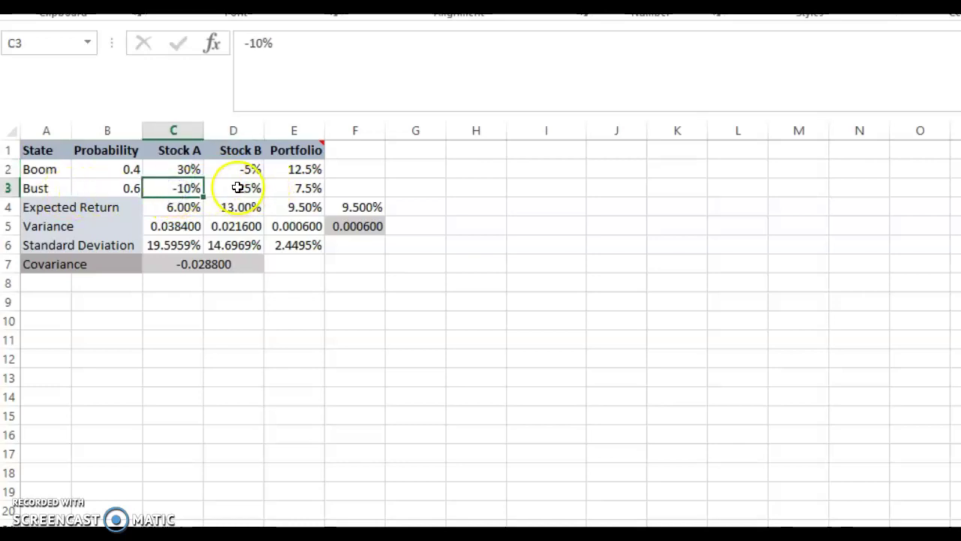
left_click(236, 187)
left_click(173, 186)
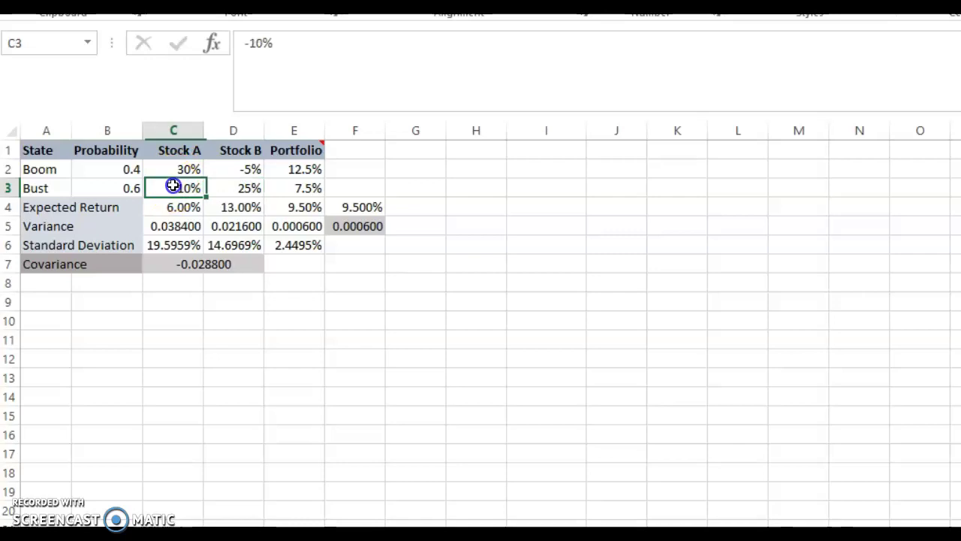
Examine the 50% weighted portfolio return formulas in E2:E3, and compare them with Stock A's boom and bust returns in C2:C3.
left_click(289, 170)
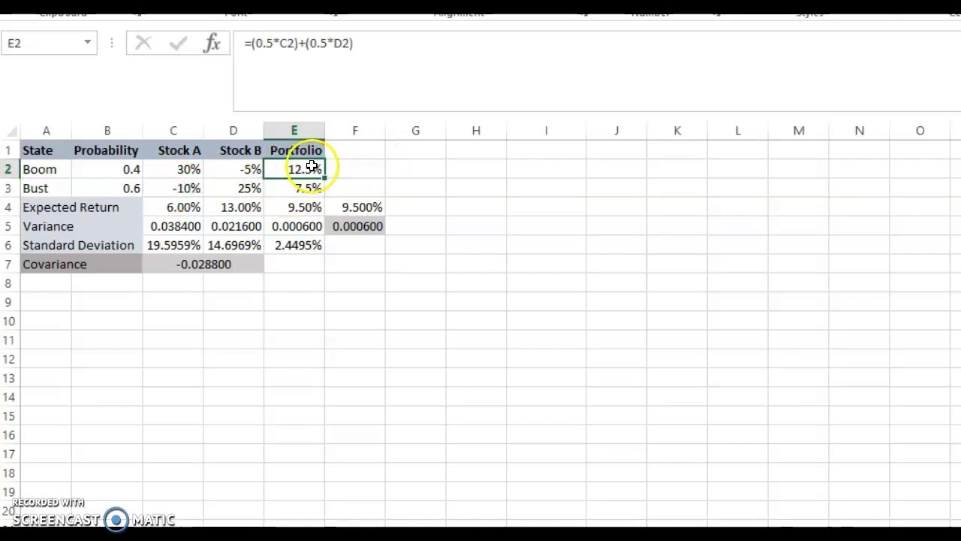
left_click(306, 188)
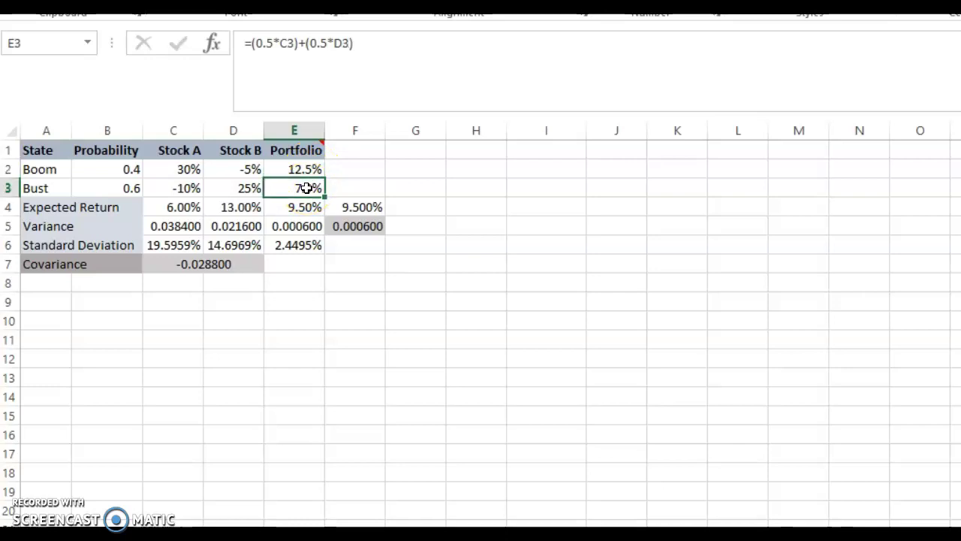
left_click(303, 166)
key("Down")
left_click(170, 162)
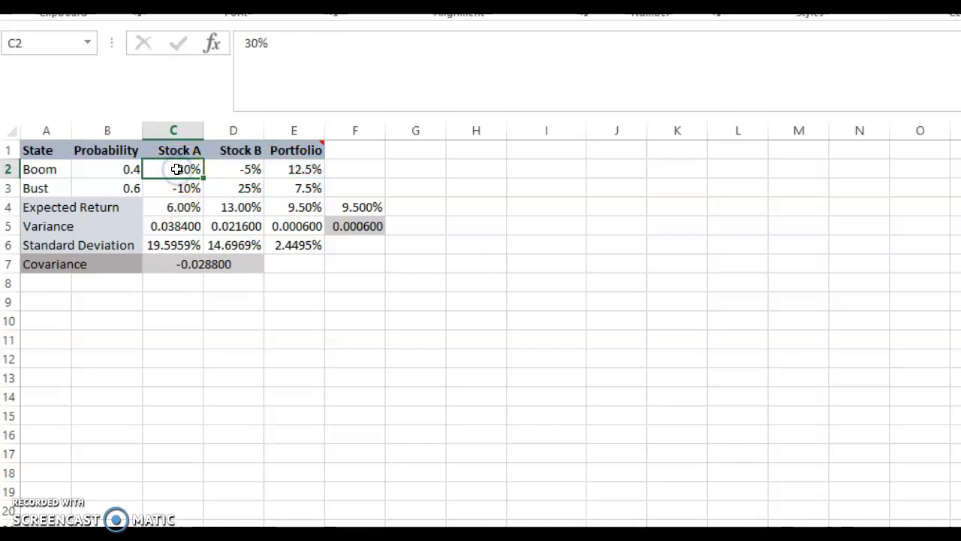
left_click(187, 188)
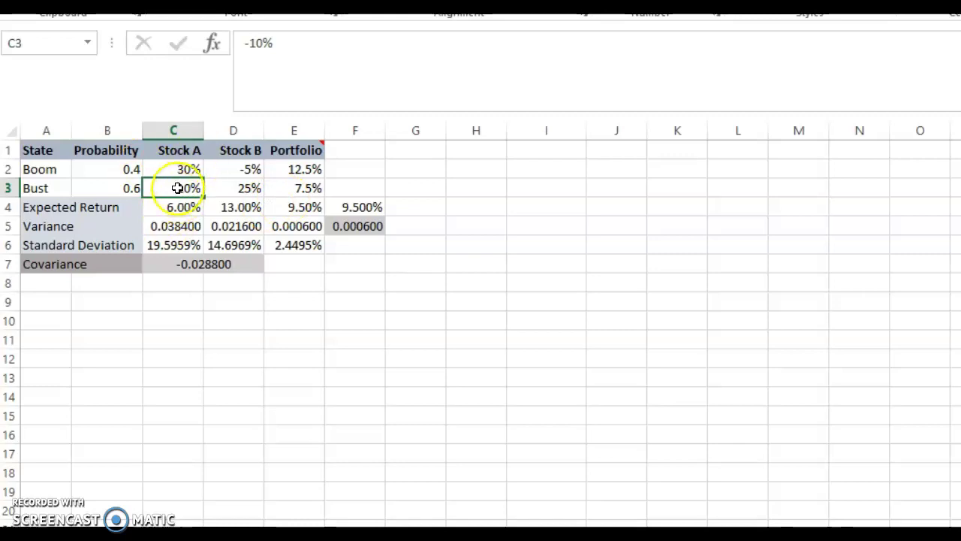
Examine Stock B's boom and bust returns in D2:D3, and compare them with the weighted portfolio return formulas in E2:E3.
left_click(242, 172)
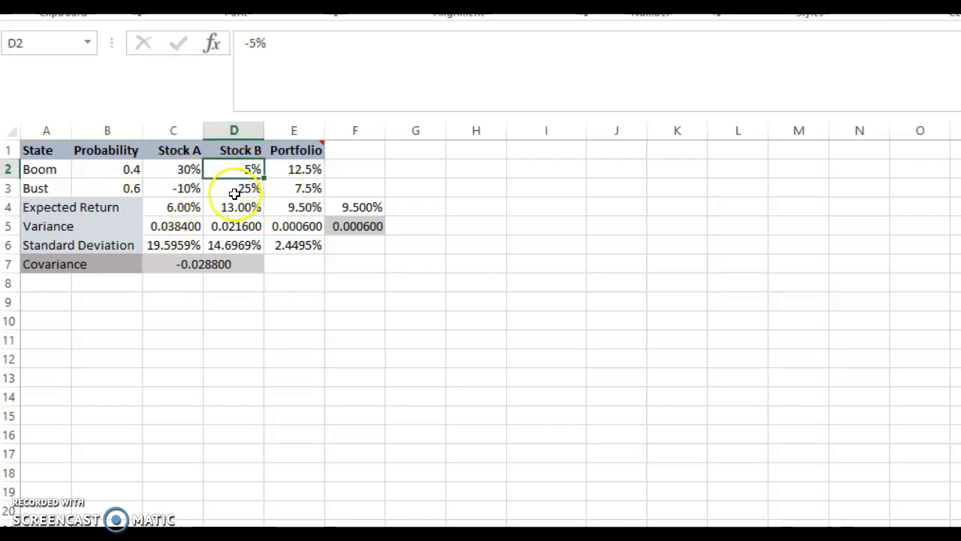
left_click(235, 186)
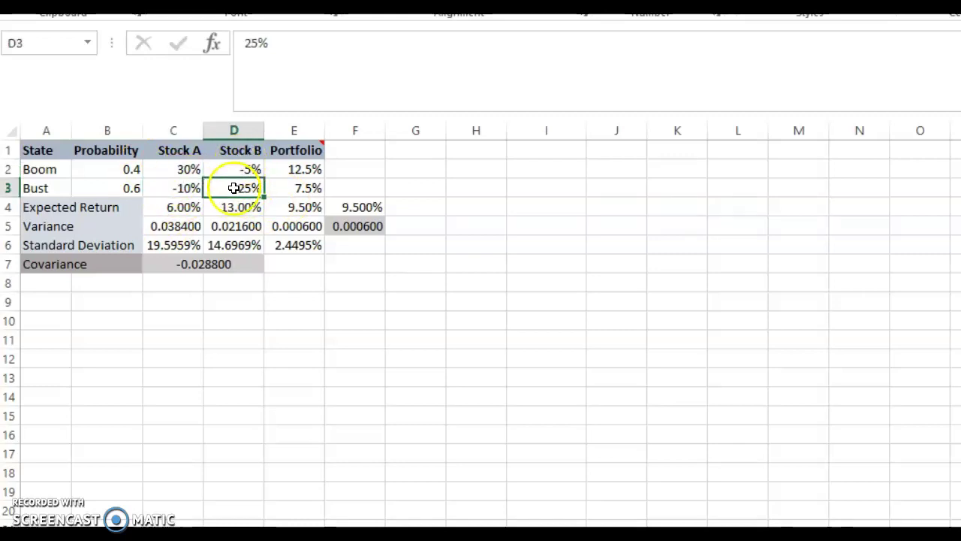
left_click(300, 168)
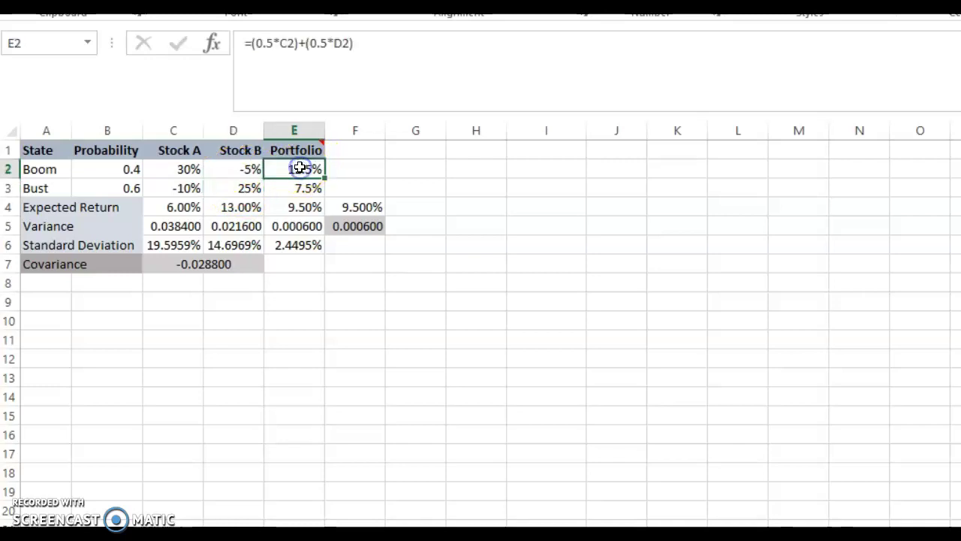
left_click(303, 186)
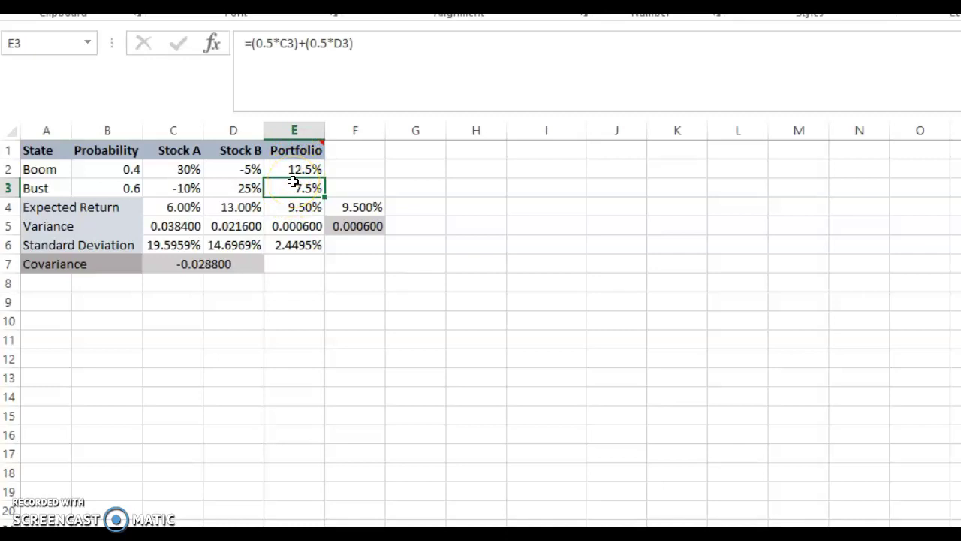
Compare the portfolio's variance and standard deviation in E5:E6 with those of Stock A and Stock B in C5:D6.
left_click(292, 223)
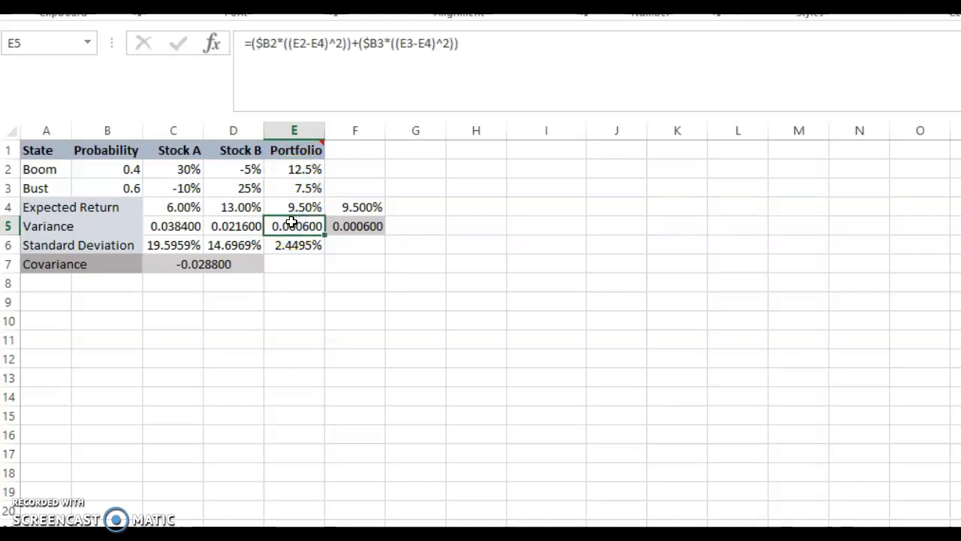
left_click(294, 245)
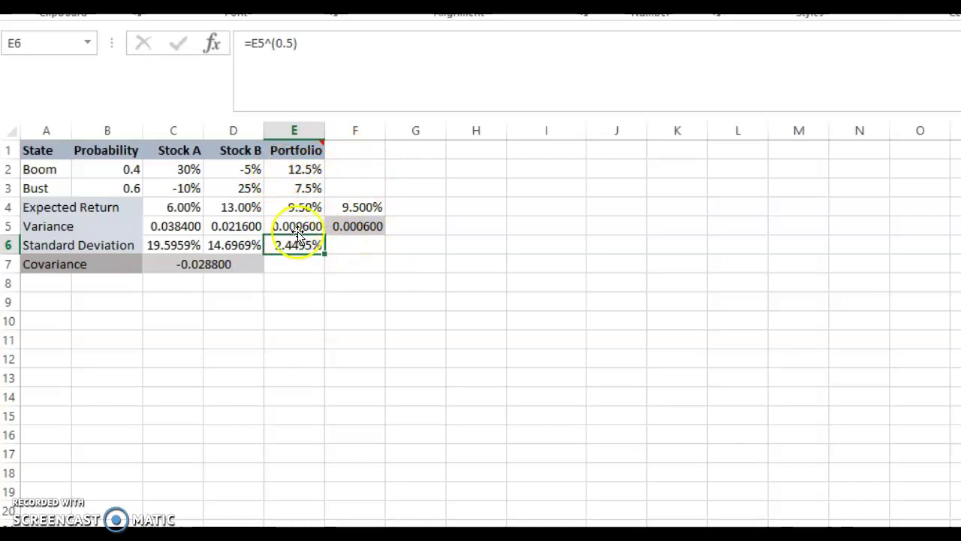
left_click(223, 226)
key("Left")
key("Down")
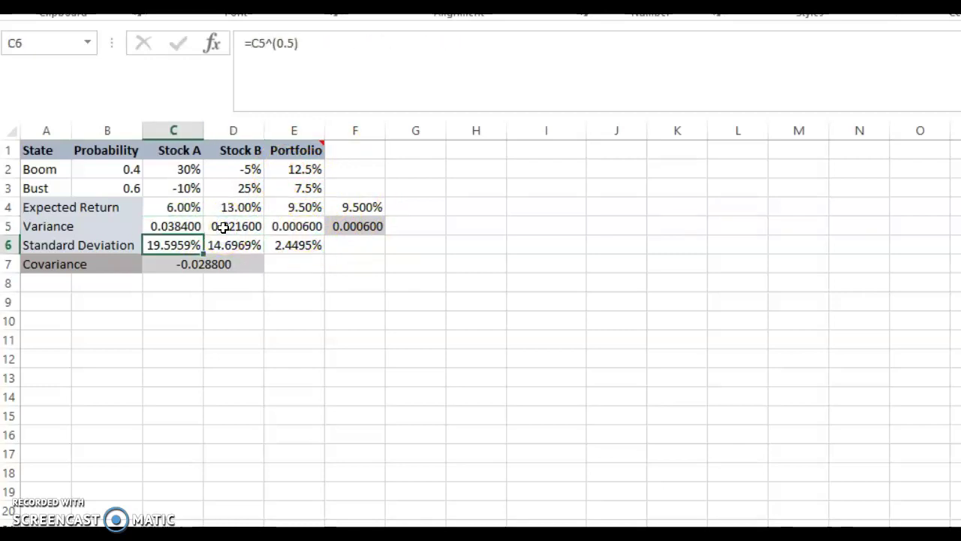
key("Up")
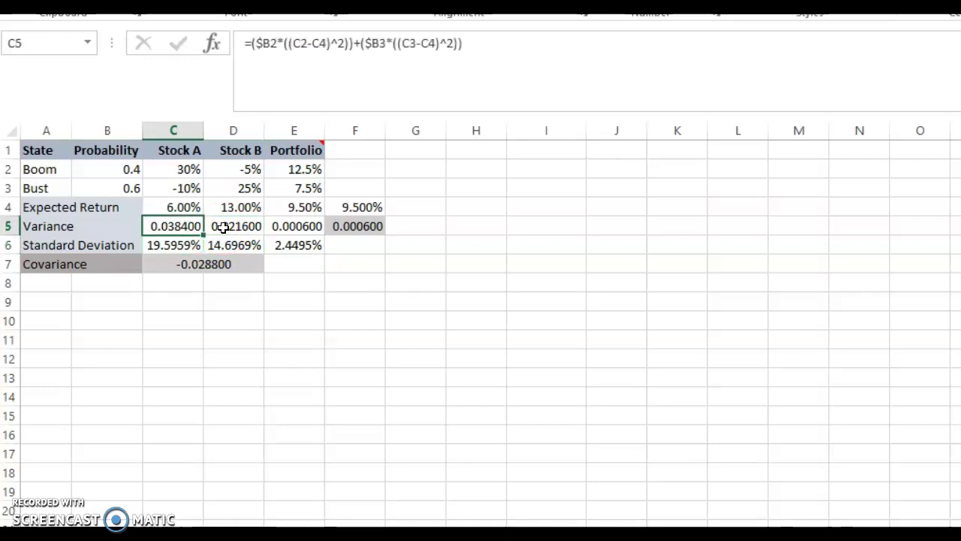
key("Right")
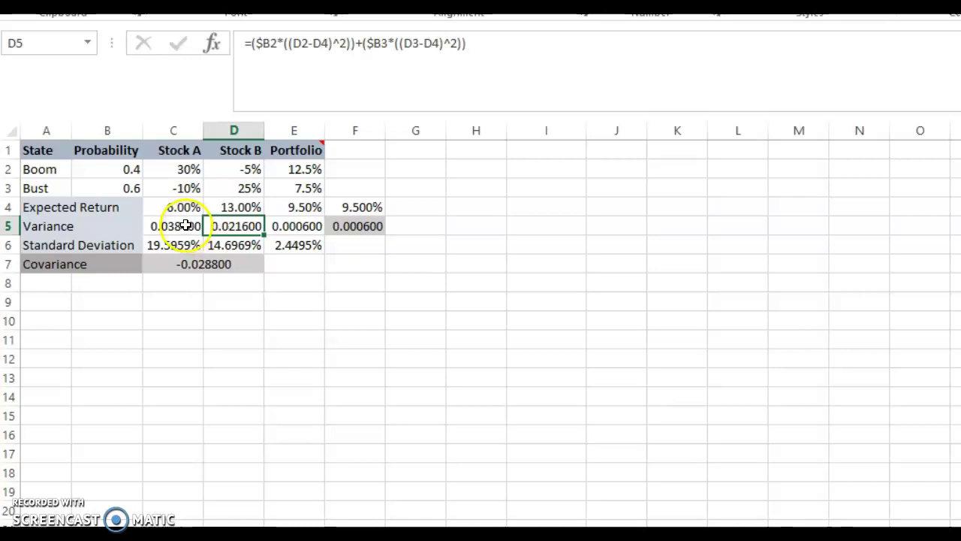
Review Stock A's variance in C5, and the portfolio's expected return and variance formulas in E4:E5.
left_click(187, 224)
left_click(286, 208)
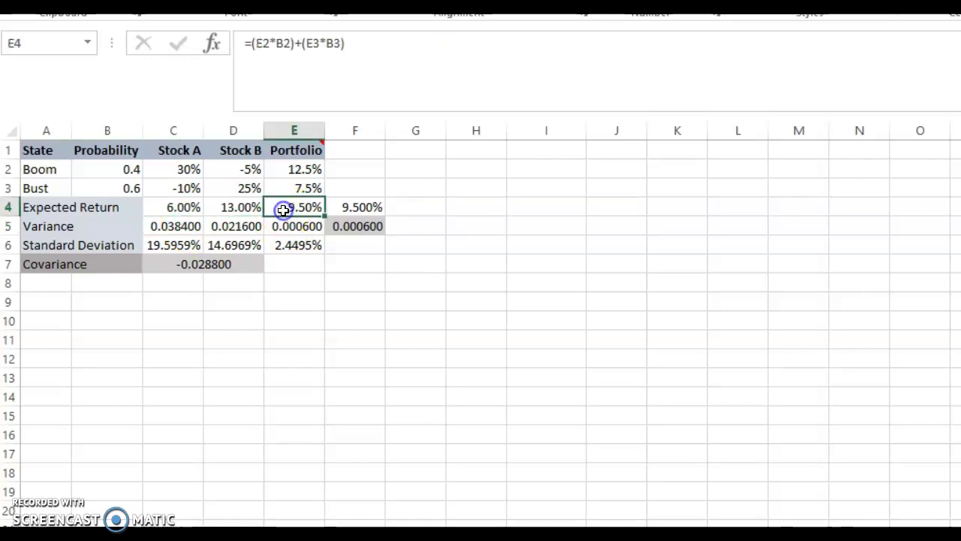
left_click(284, 226)
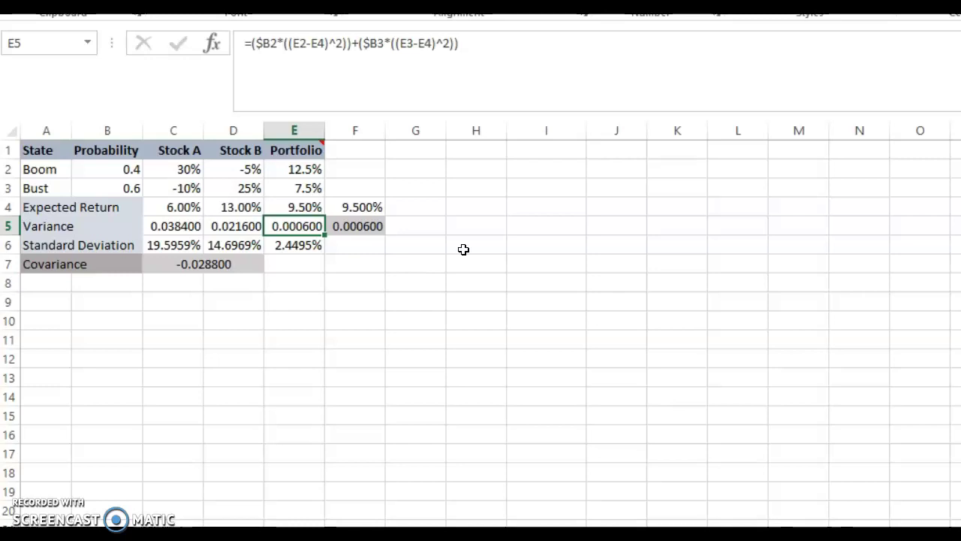
Switch to the PowerPoint slide show and advance past the possible-returns slide to the second portfolio variance example with assets X and Z.
left_click(571, 369)
key("alt+Tab")
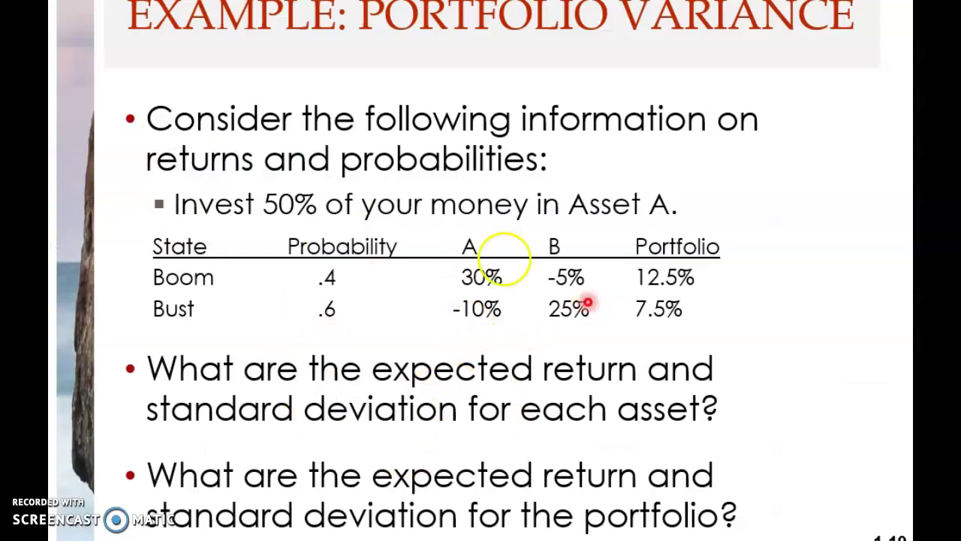
left_click(464, 454)
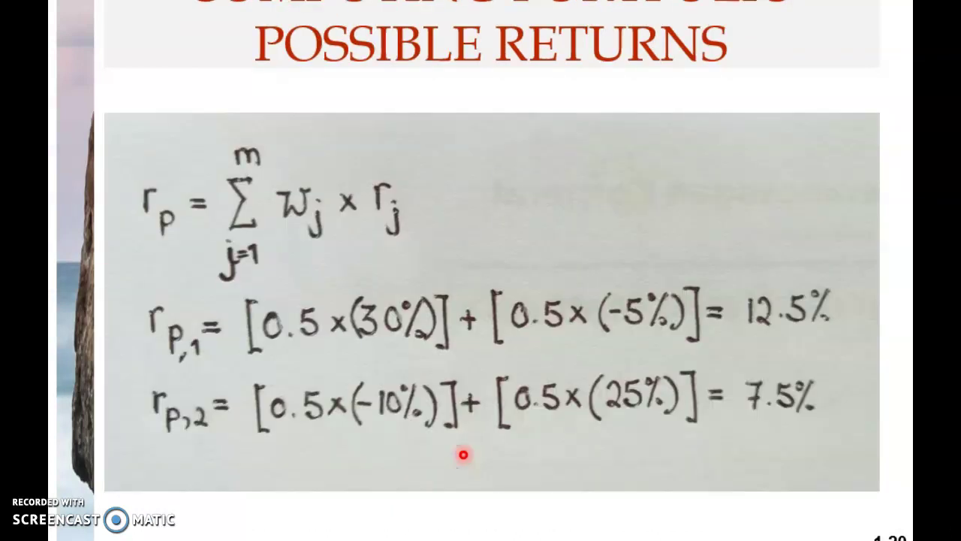
left_click(278, 310)
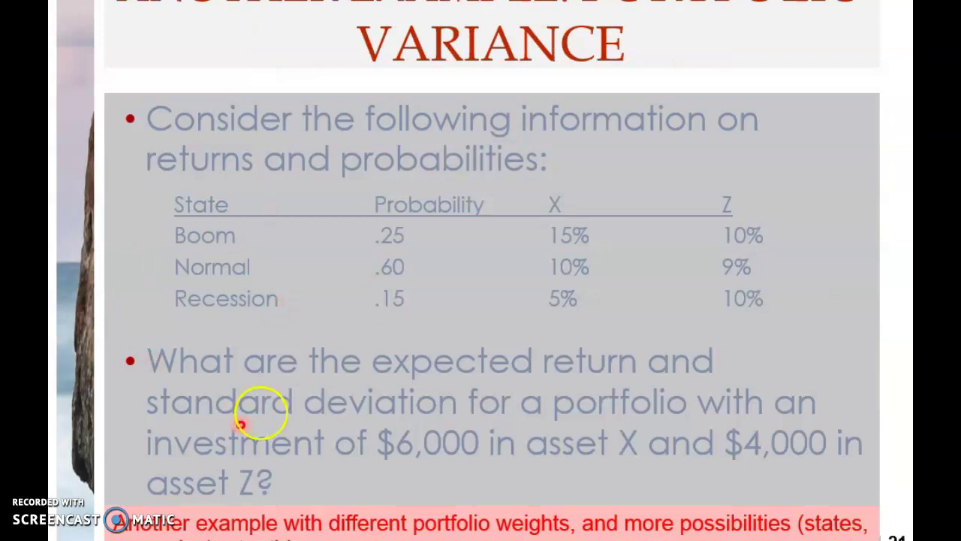
mouse_move(595, 458)
left_mouse_down()
mouse_move(671, 318)
mouse_move(492, 374)
mouse_move(515, 252)
mouse_move(382, 335)
left_mouse_up()
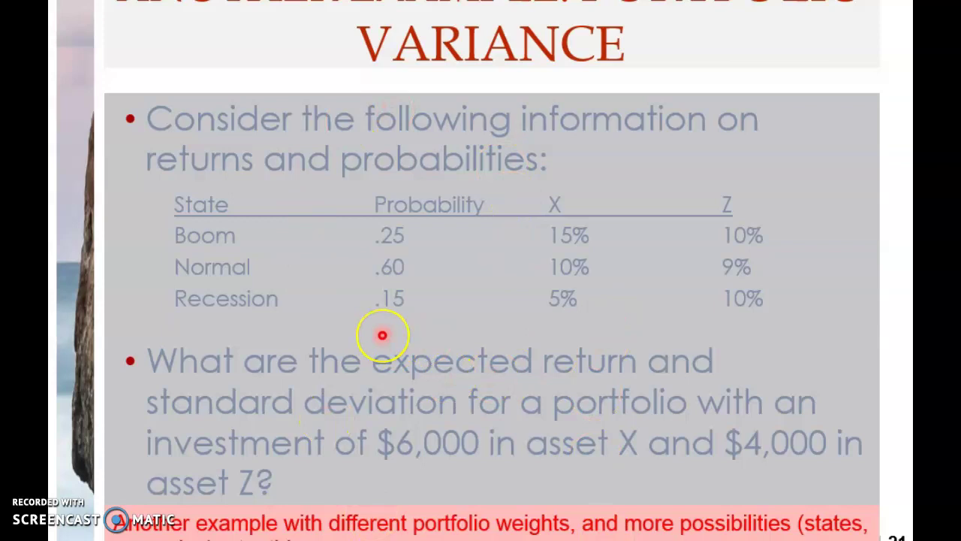